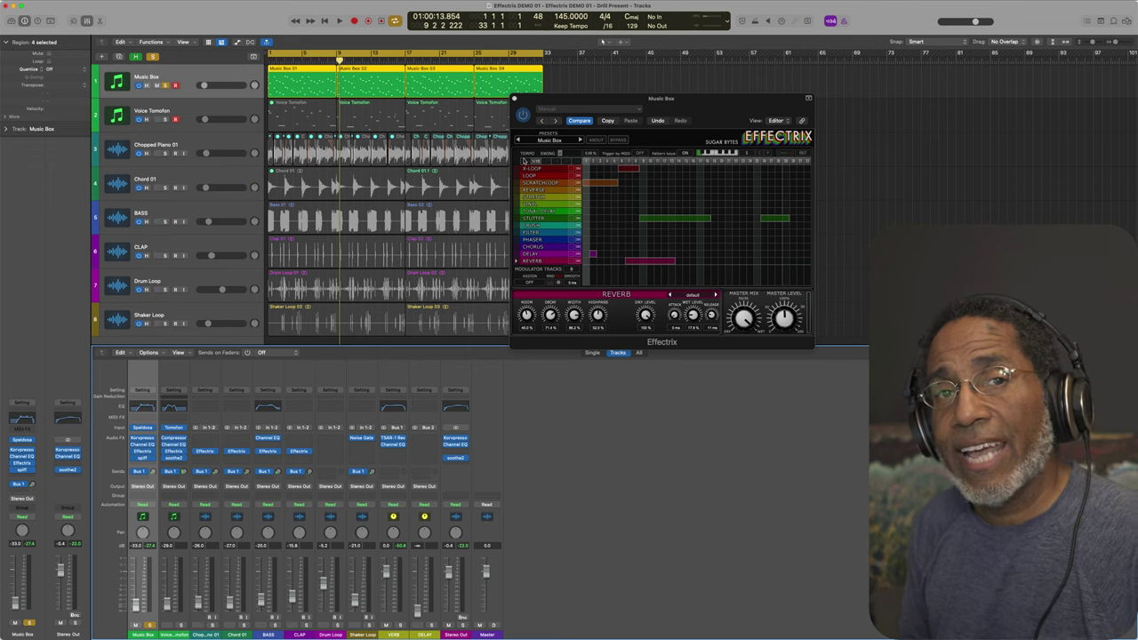
Draw an X-Loop block over about the first 25 steps of the Music Box pattern, with mix at 51% and pitch change at 32%.
click(535, 162)
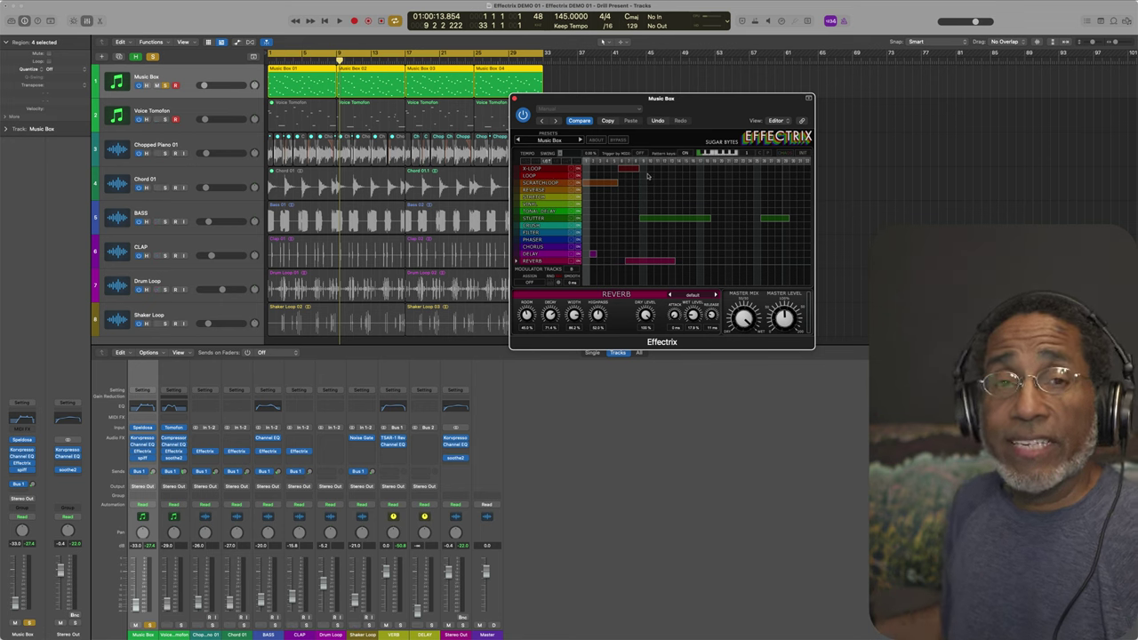
drag(651, 169, 671, 169)
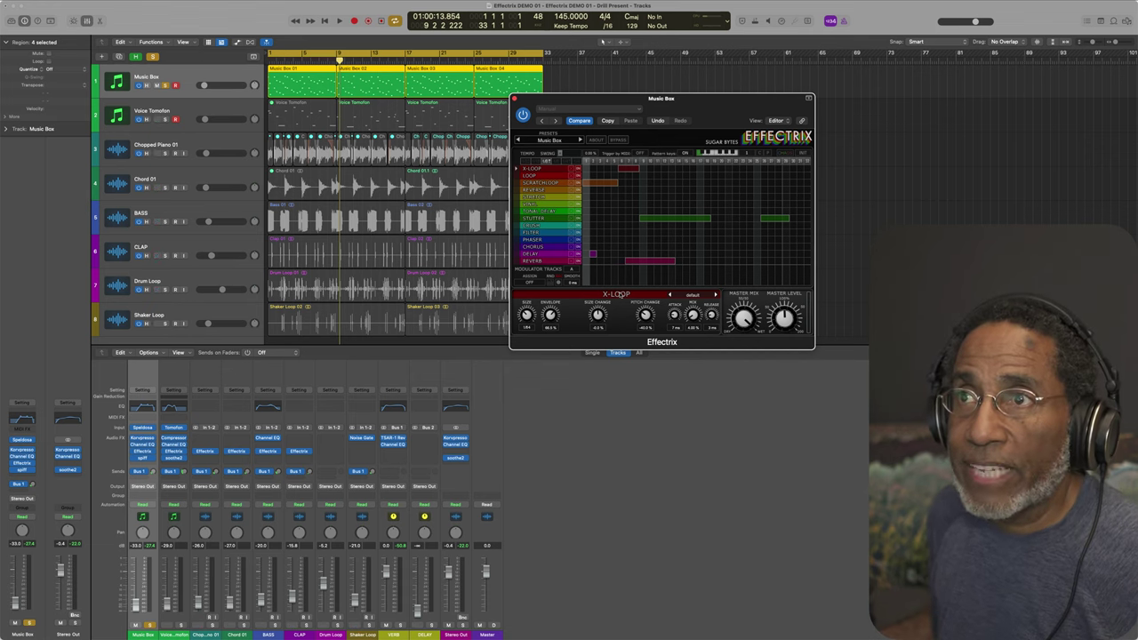
key(Return)
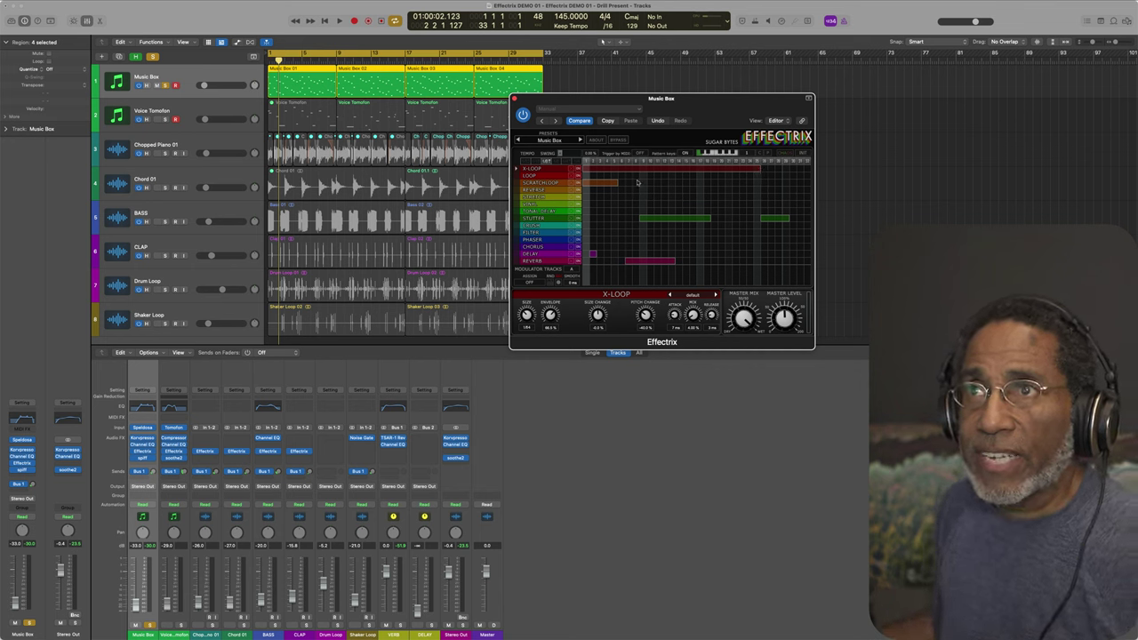
key(space)
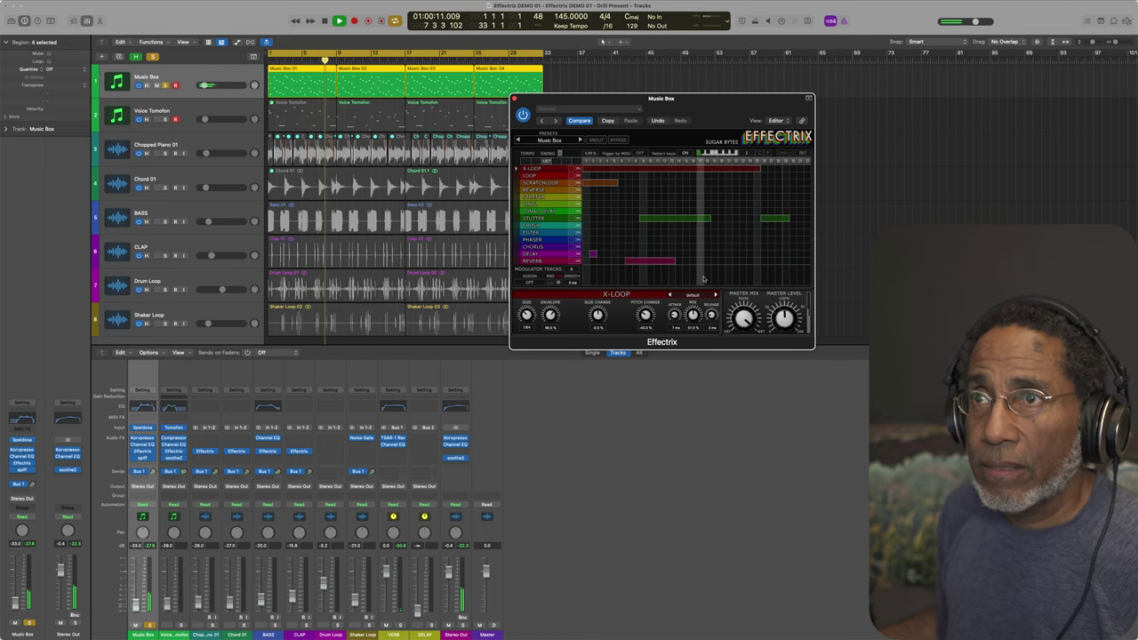
key(space)
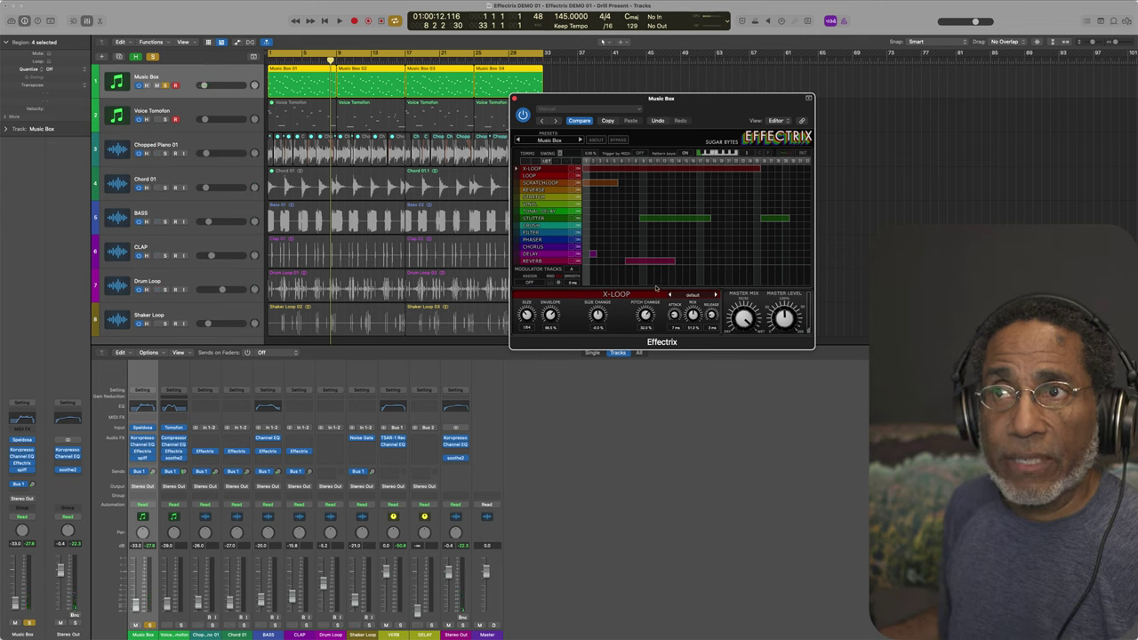
Audition the X-Loop on the Music Box track while trying different sequencer tempo divisions.
key(space)
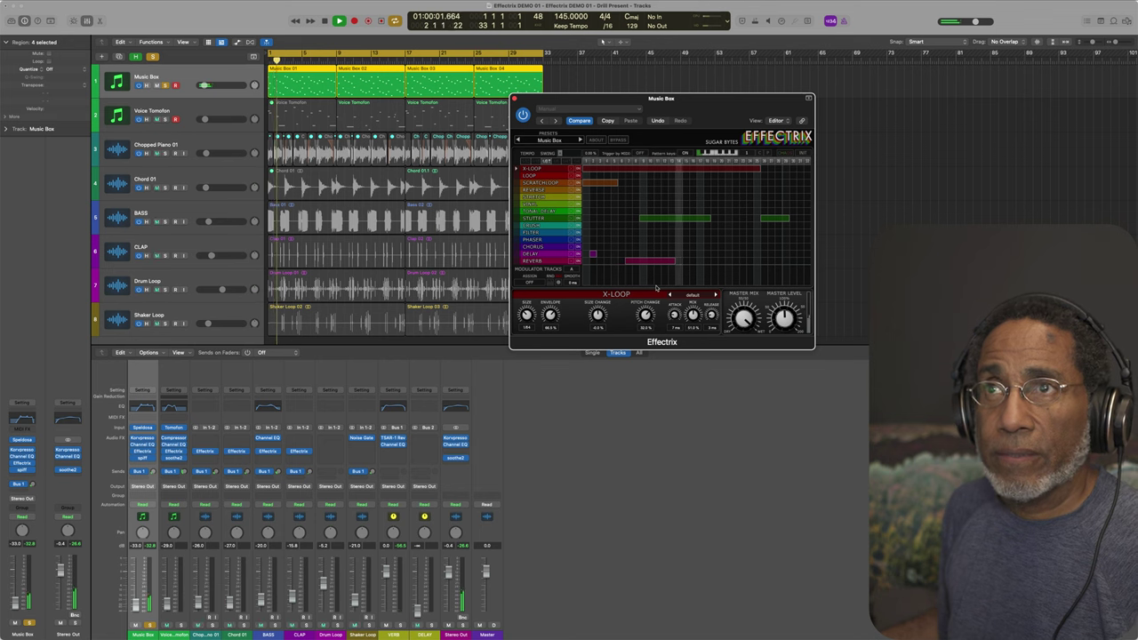
key(space)
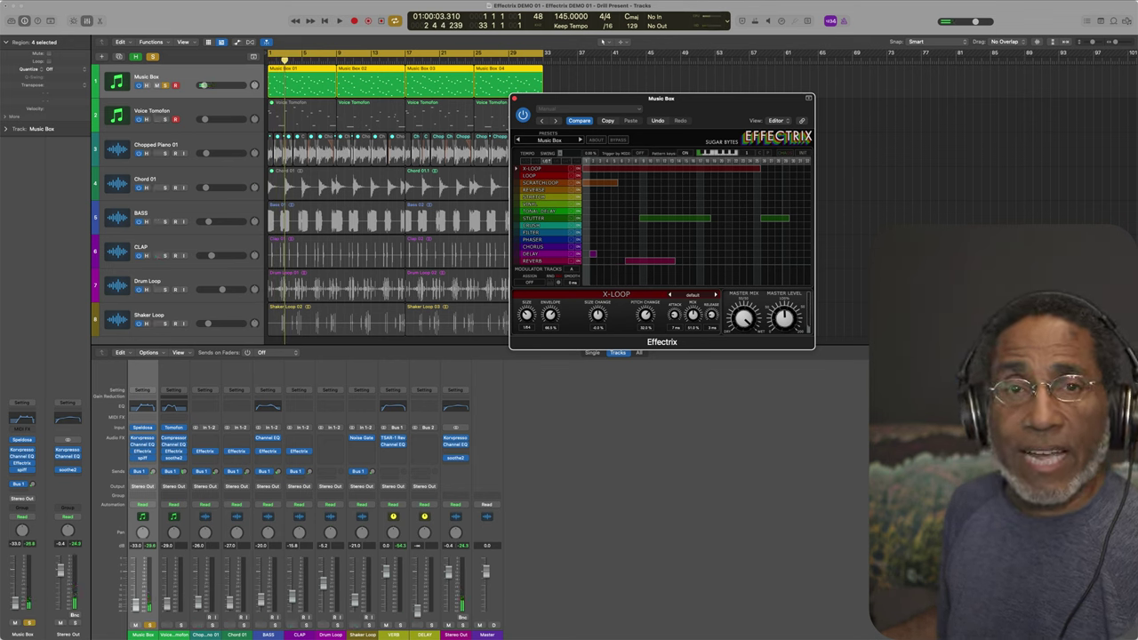
key(space)
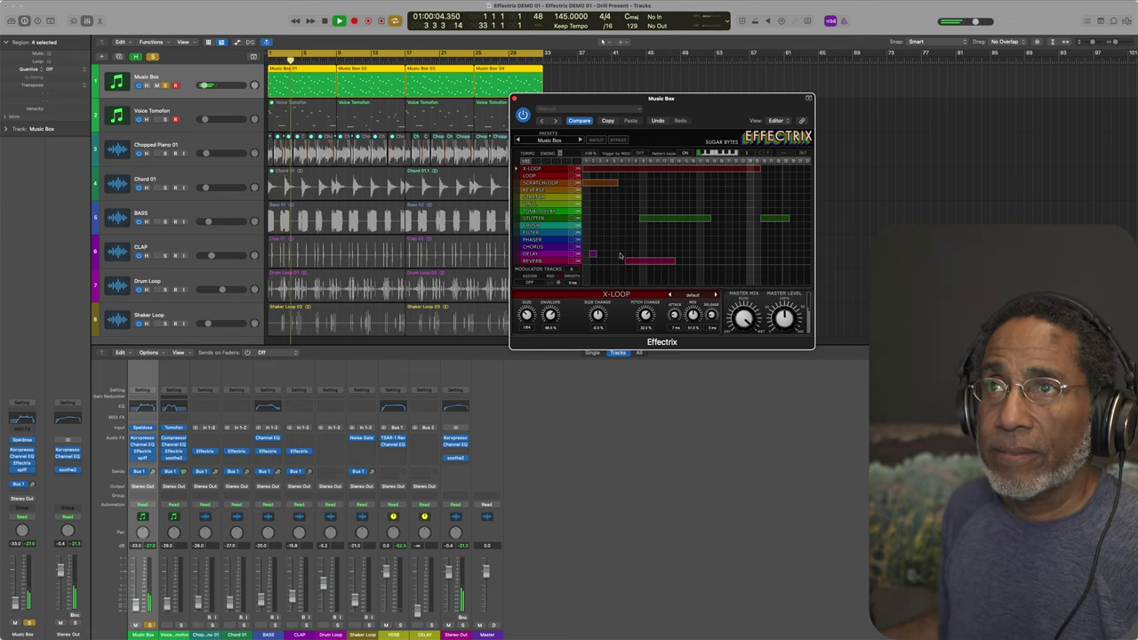
key(space)
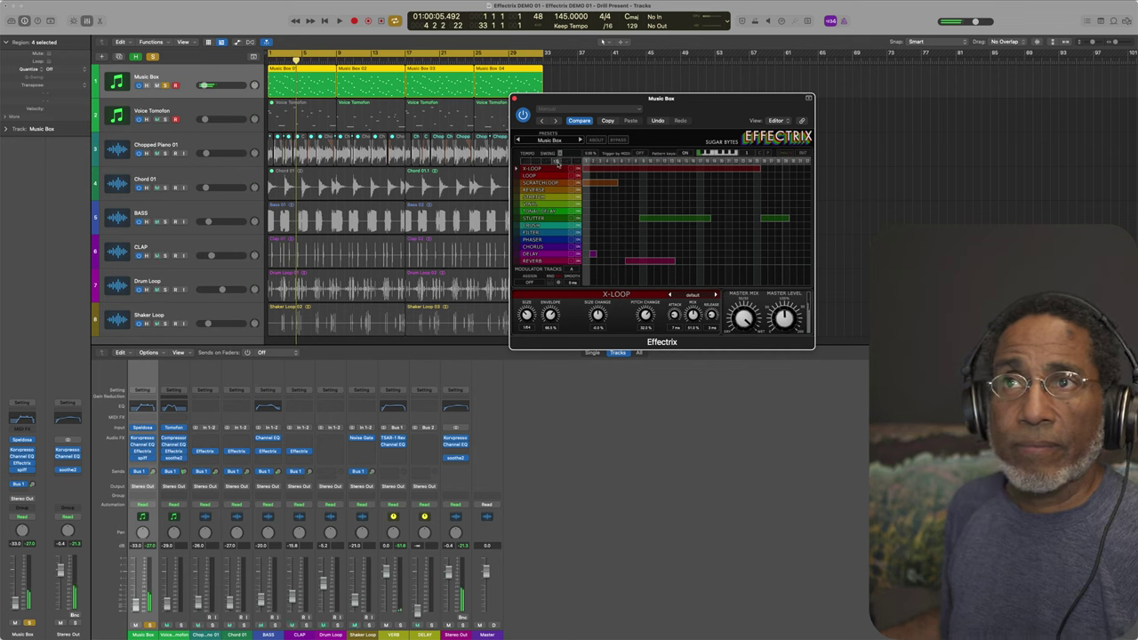
Audition the X-Loop with pitch change at -20% and mix at 10%, and reload the Music Box preset.
key(space)
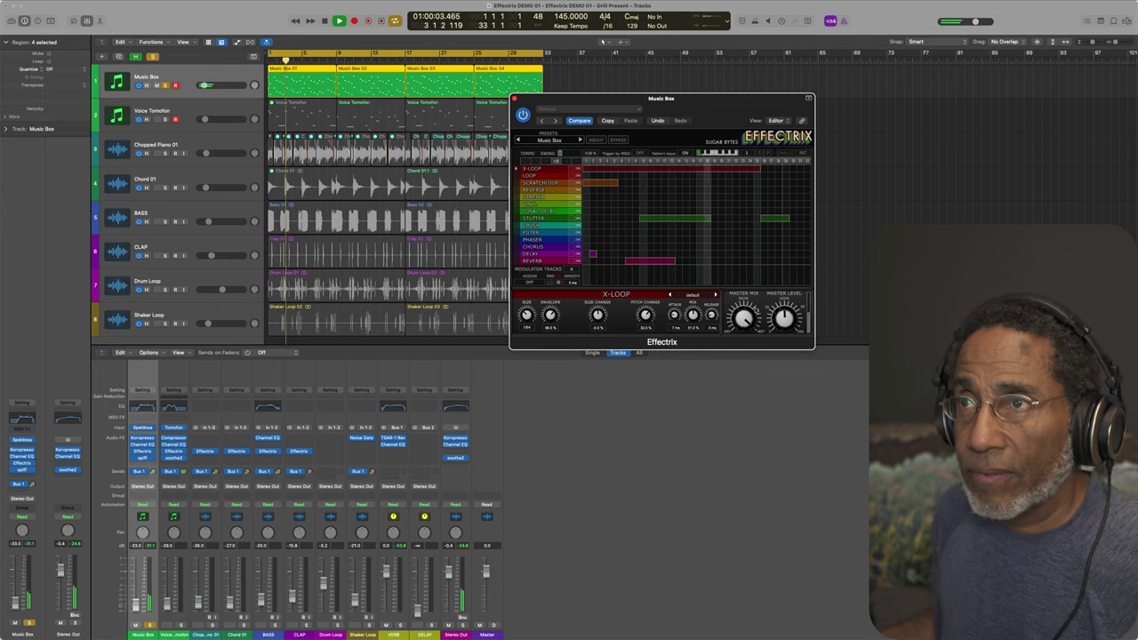
key(space)
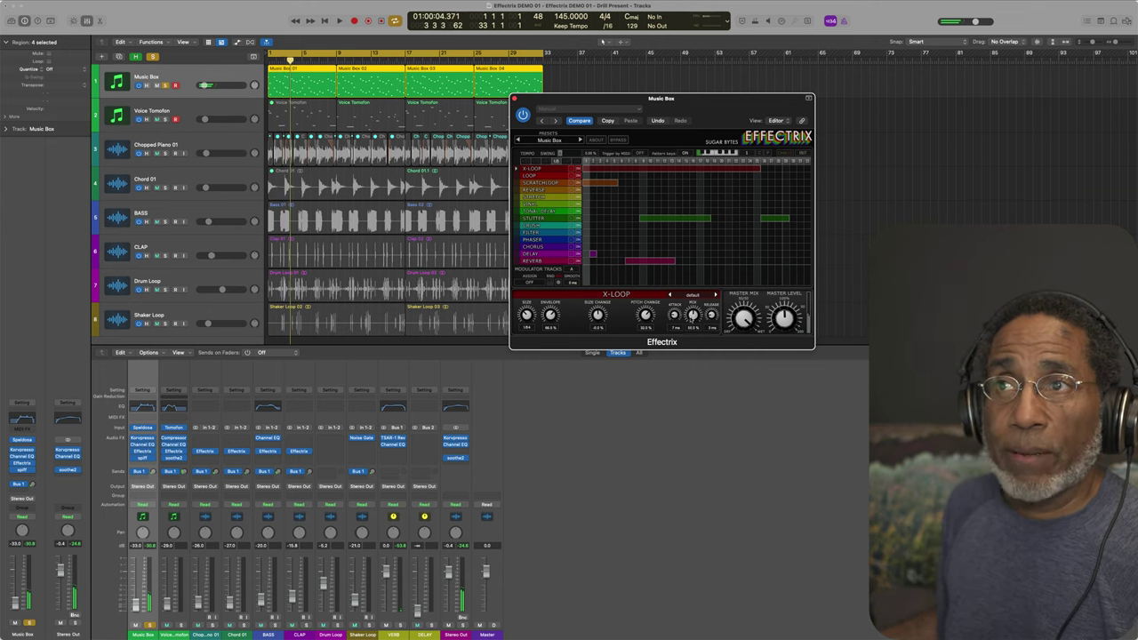
key(space)
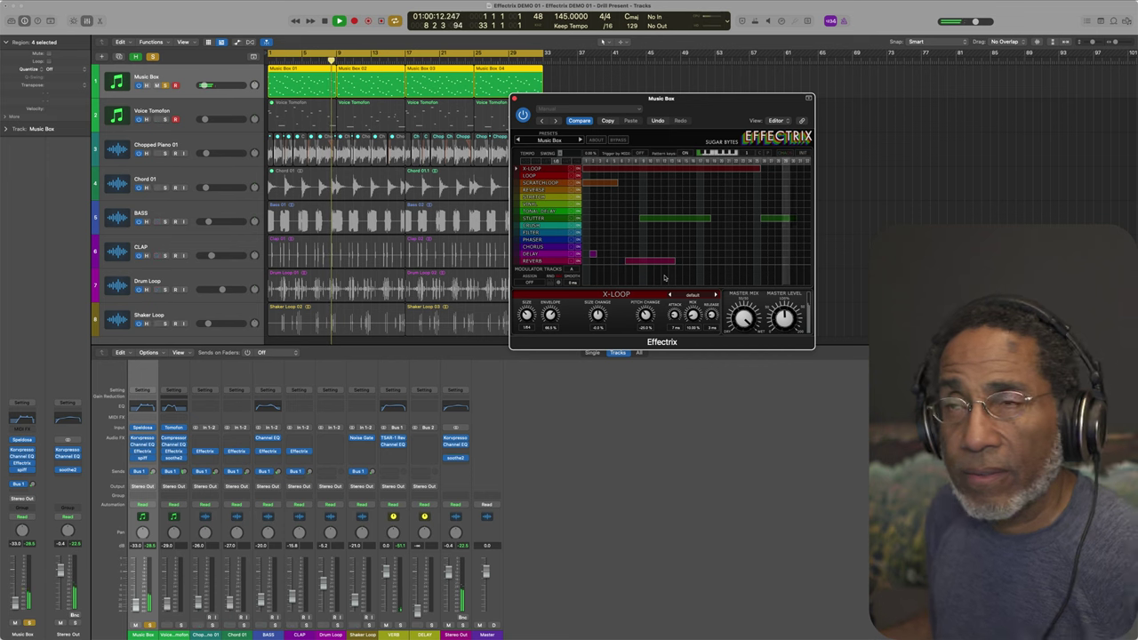
key(space)
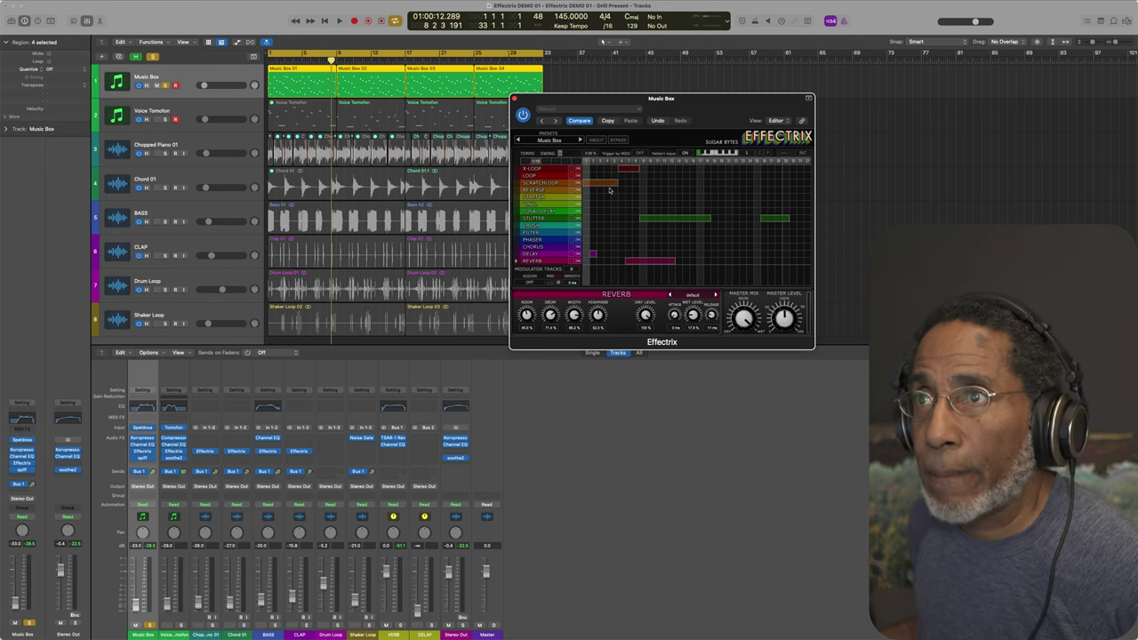
Open Effectrix on the Voice Tomofon track and compare the soloed track with the effect bypassed and enabled.
click(174, 451)
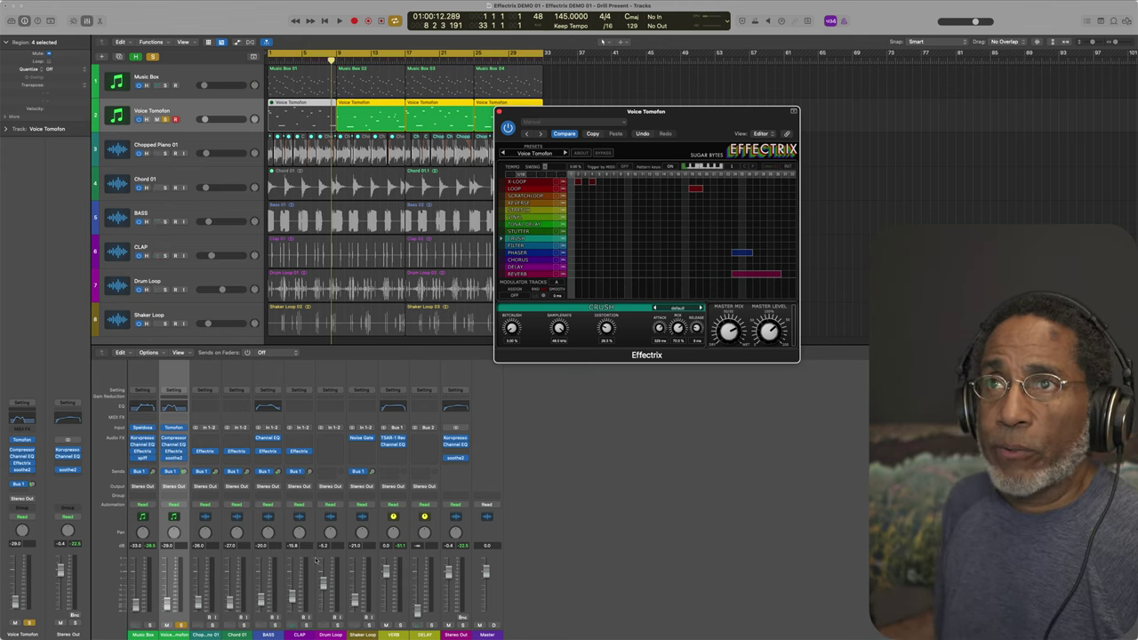
click(402, 508)
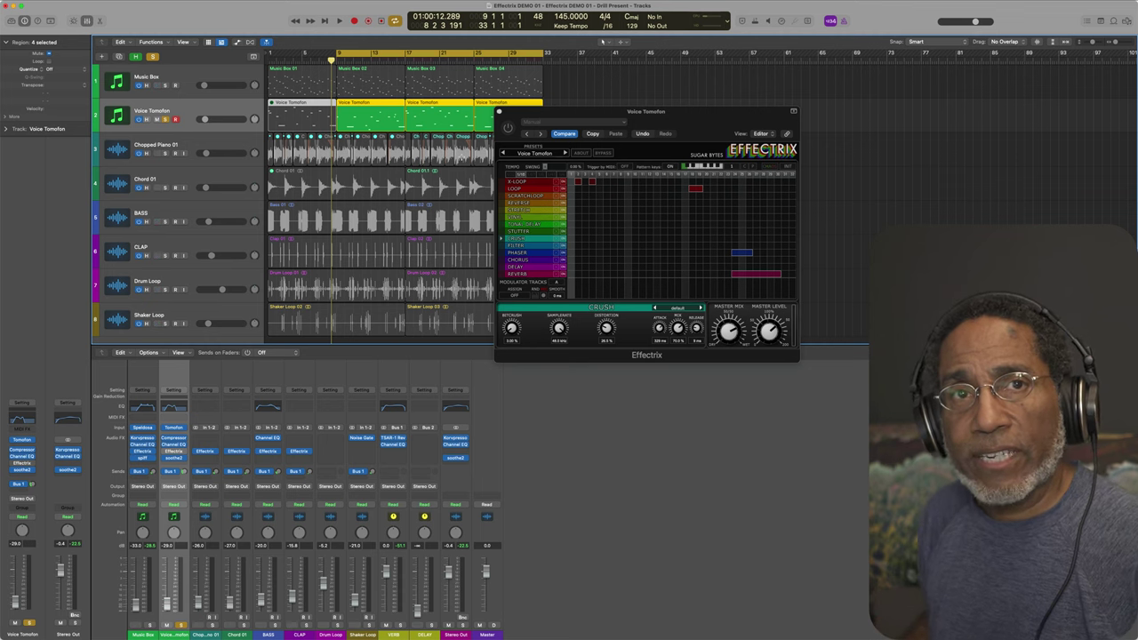
key(space)
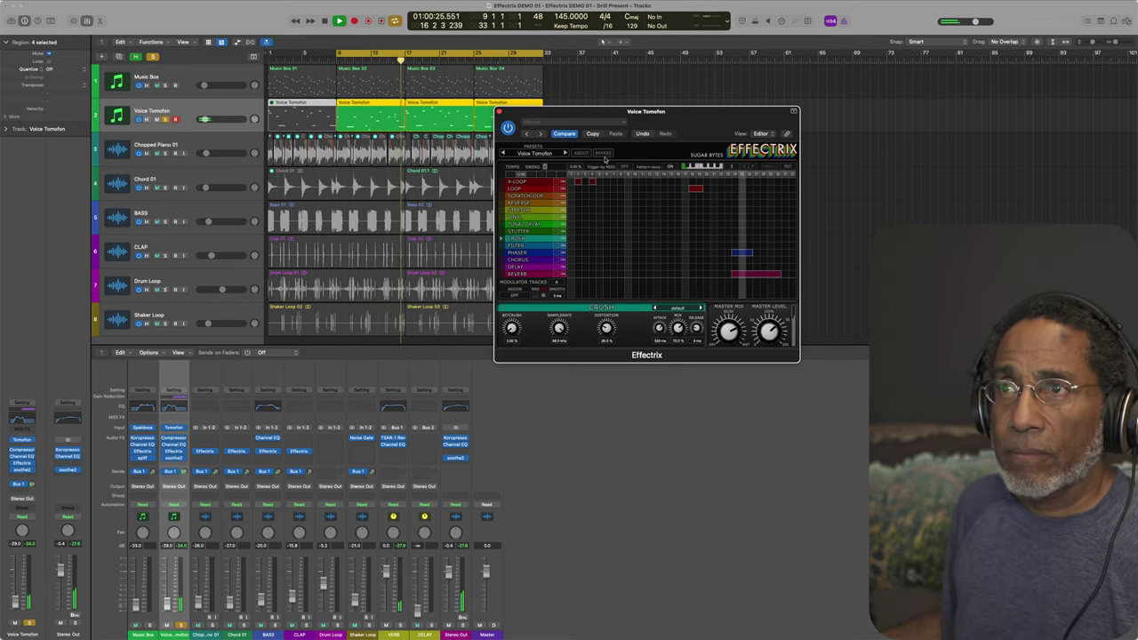
Adjust the Reverb wet level and draw a Reverb block over about the first 15 steps of the Voice Tomofon pattern, auditioning it.
click(539, 275)
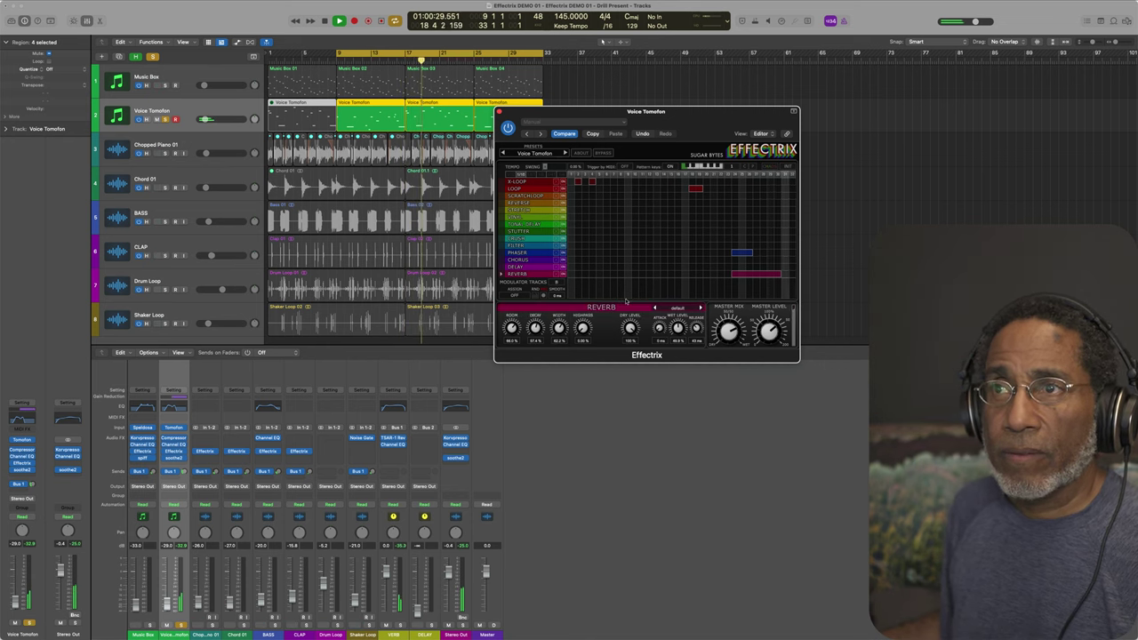
key(space)
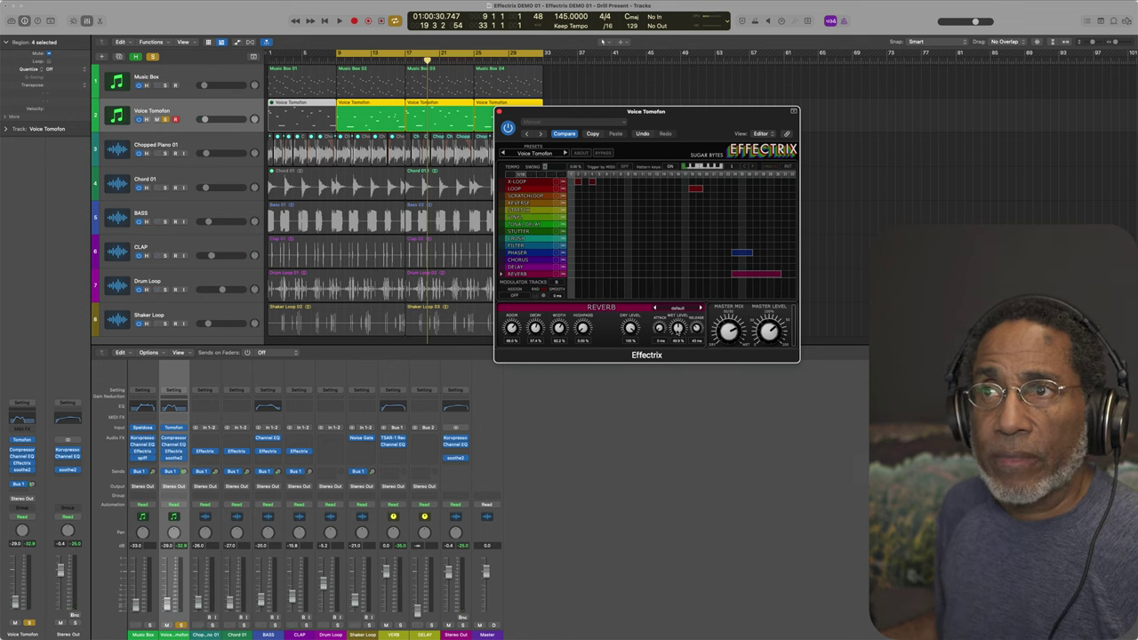
key(space)
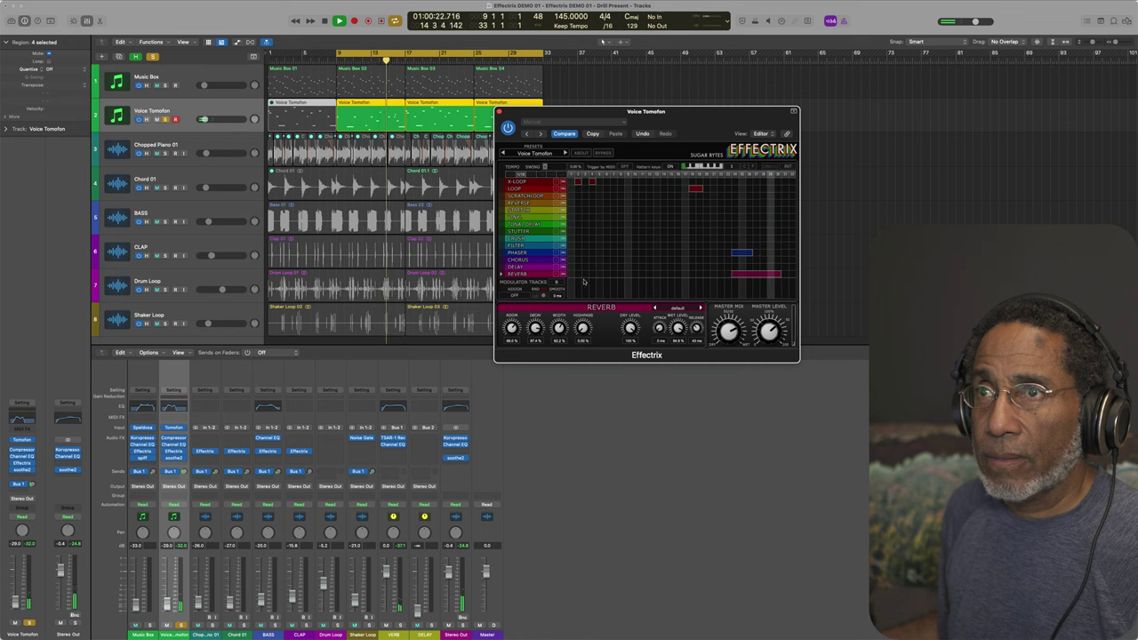
key(space)
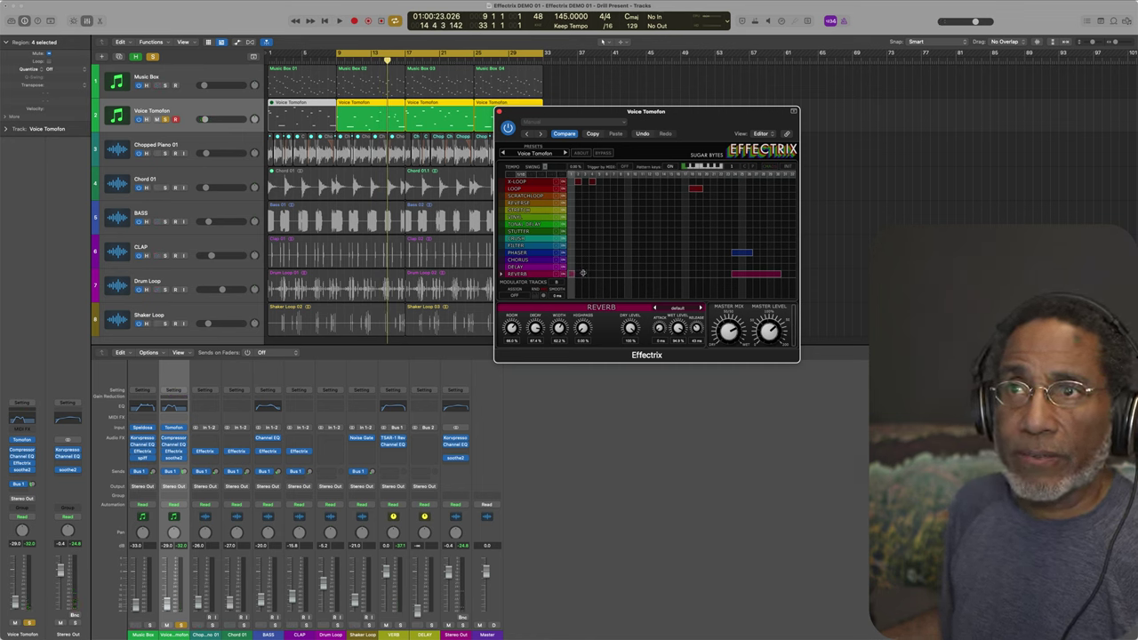
key(space)
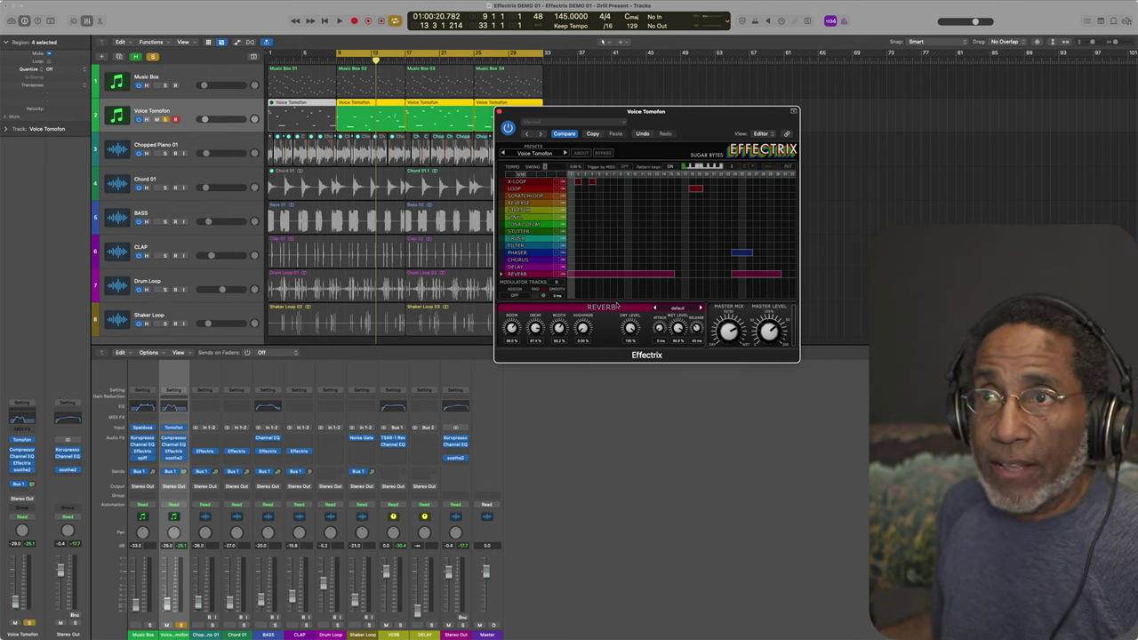
Check the Phaser settings, return to the Reverb and audition it with the wet level lowered to about 29%.
click(536, 254)
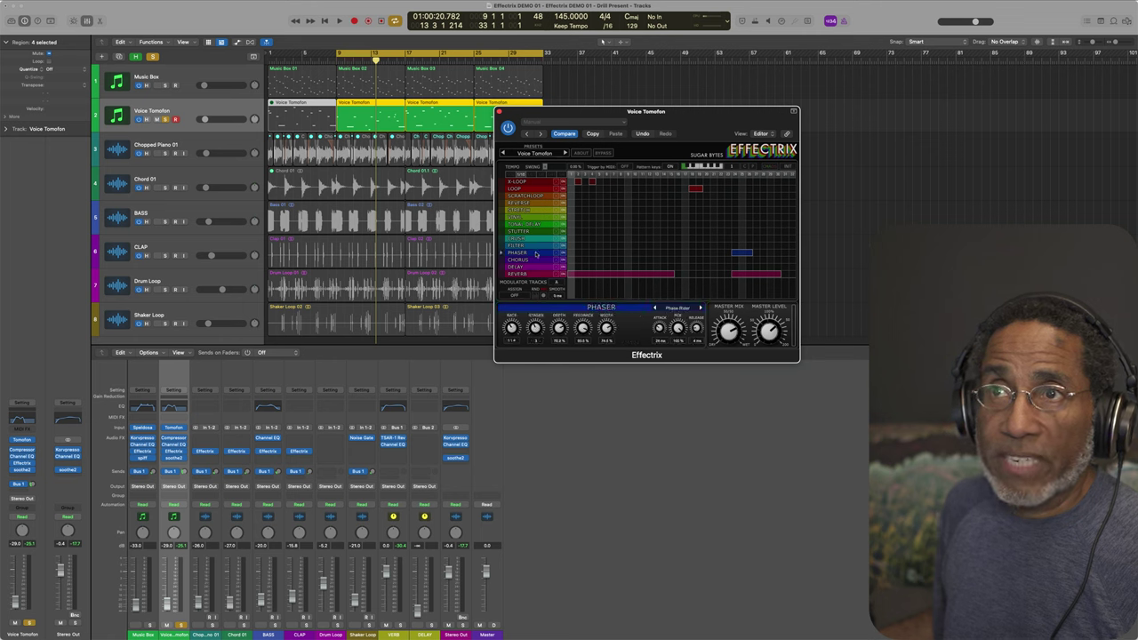
click(535, 274)
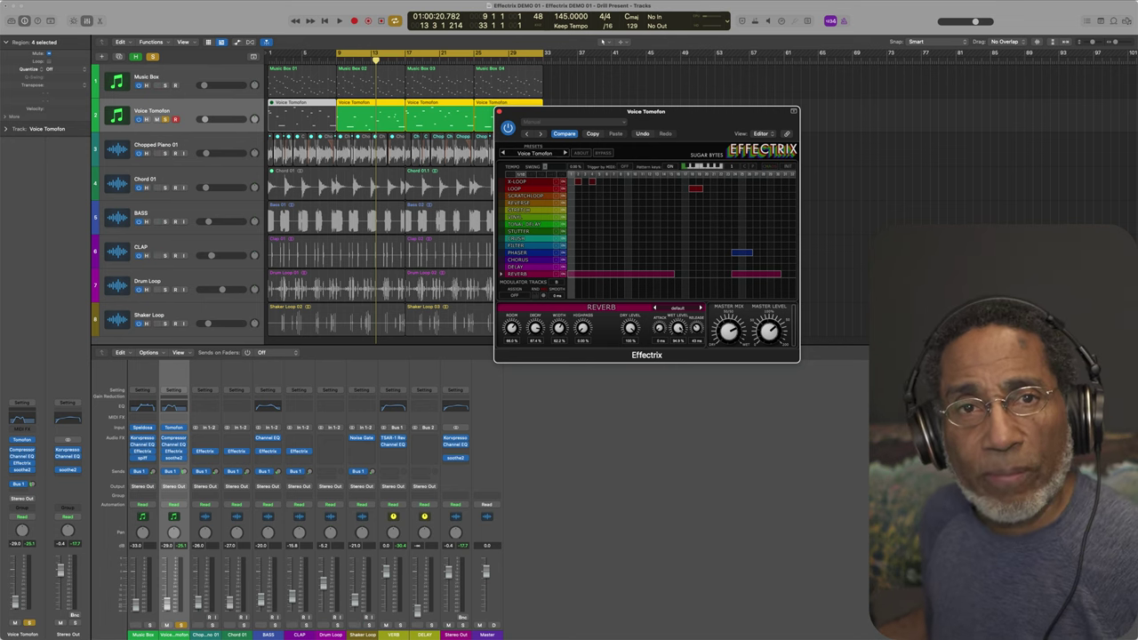
key(space)
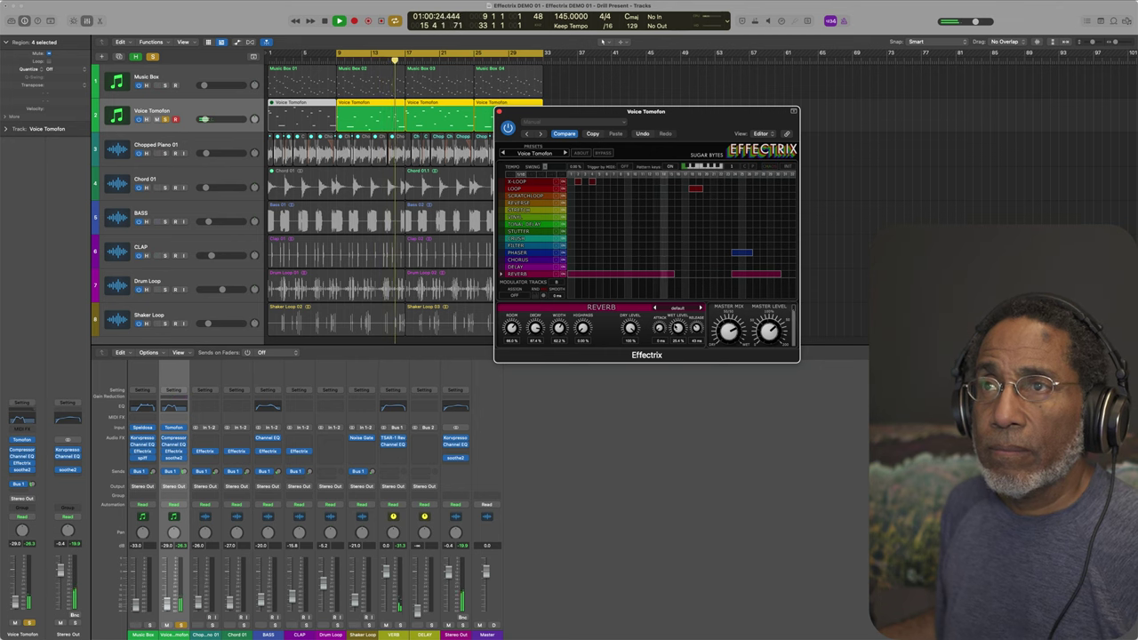
key(space)
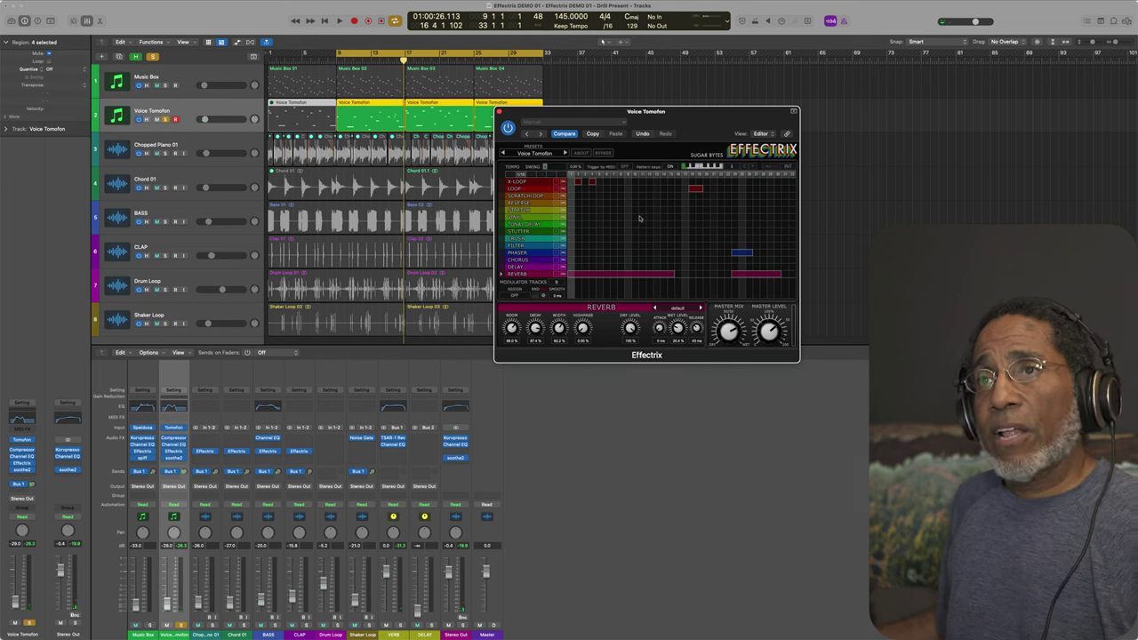
Draw a Stutter block over about the first 17 steps, shape its modulator curve and set the Stutter tempo to 1/8.
drag(635, 233, 672, 230)
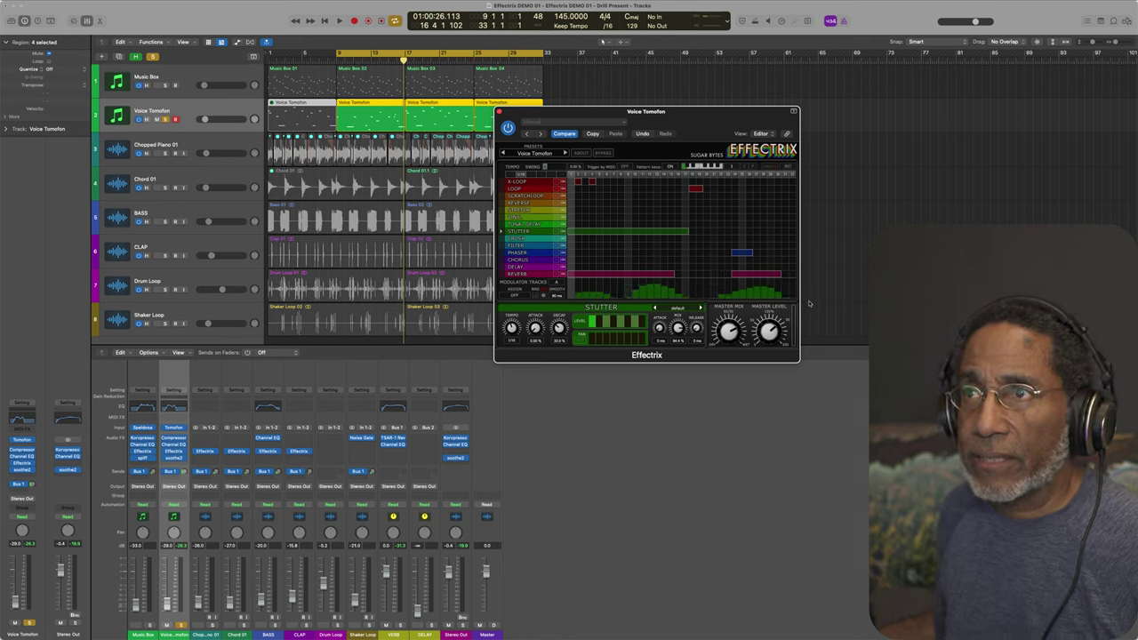
key(space)
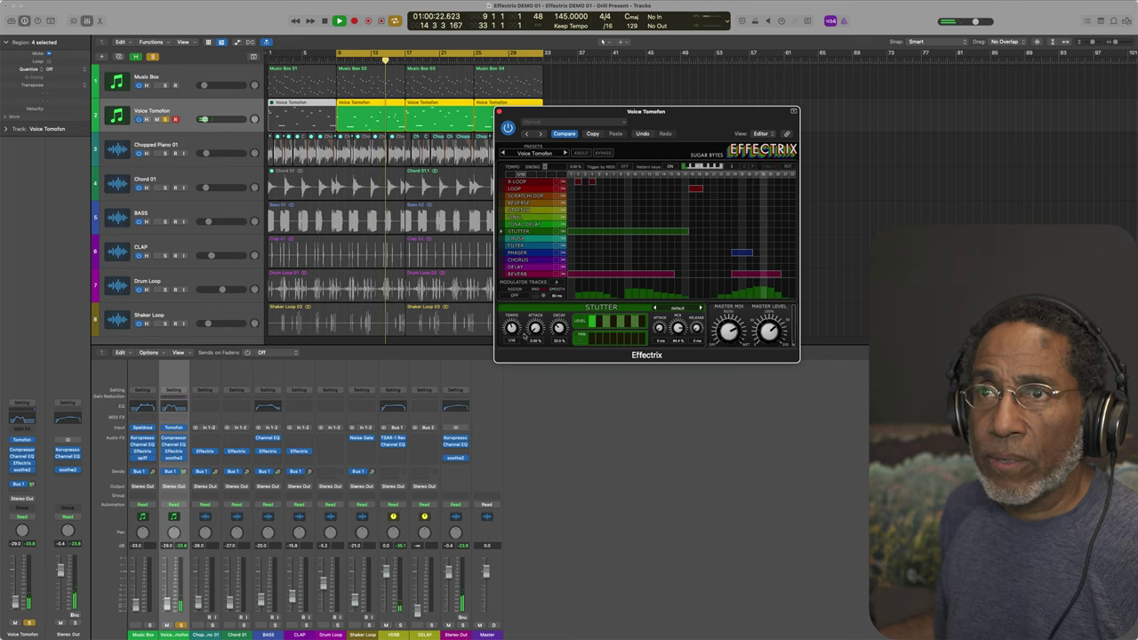
key(space)
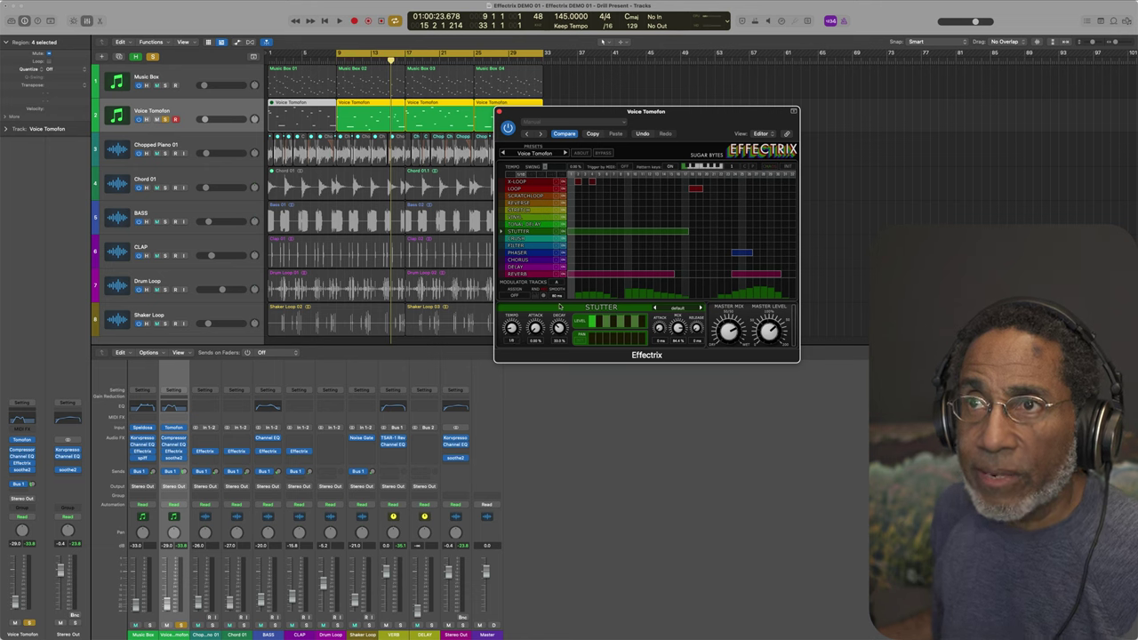
Raise the Stutter attack to about 38% while auditioning the Voice Tomofon track.
key(space)
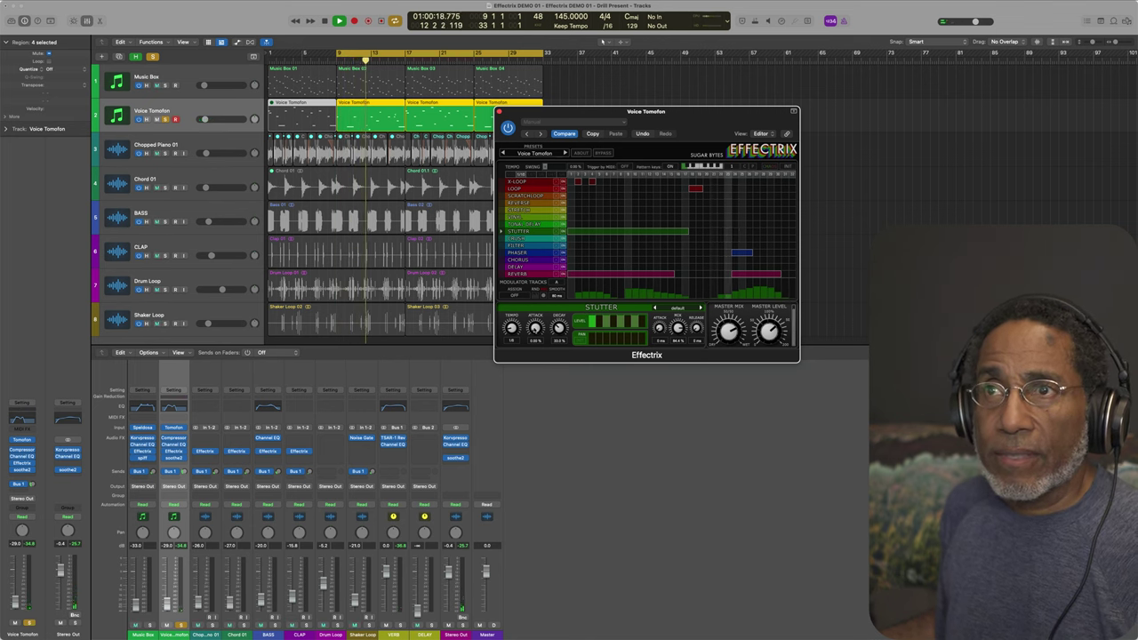
key(space)
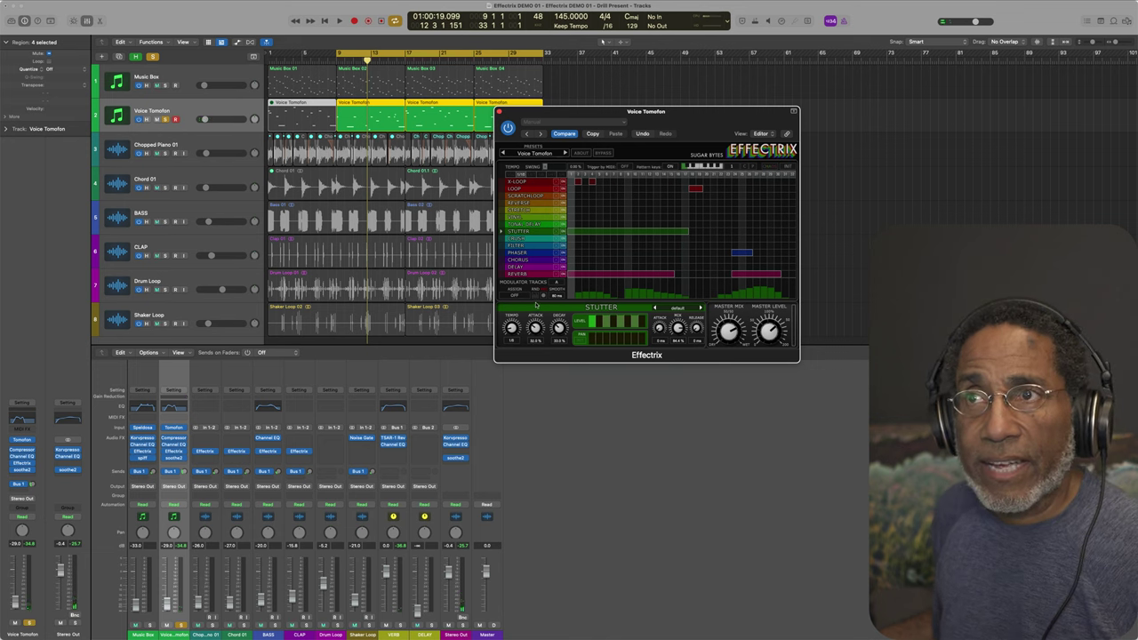
key(space)
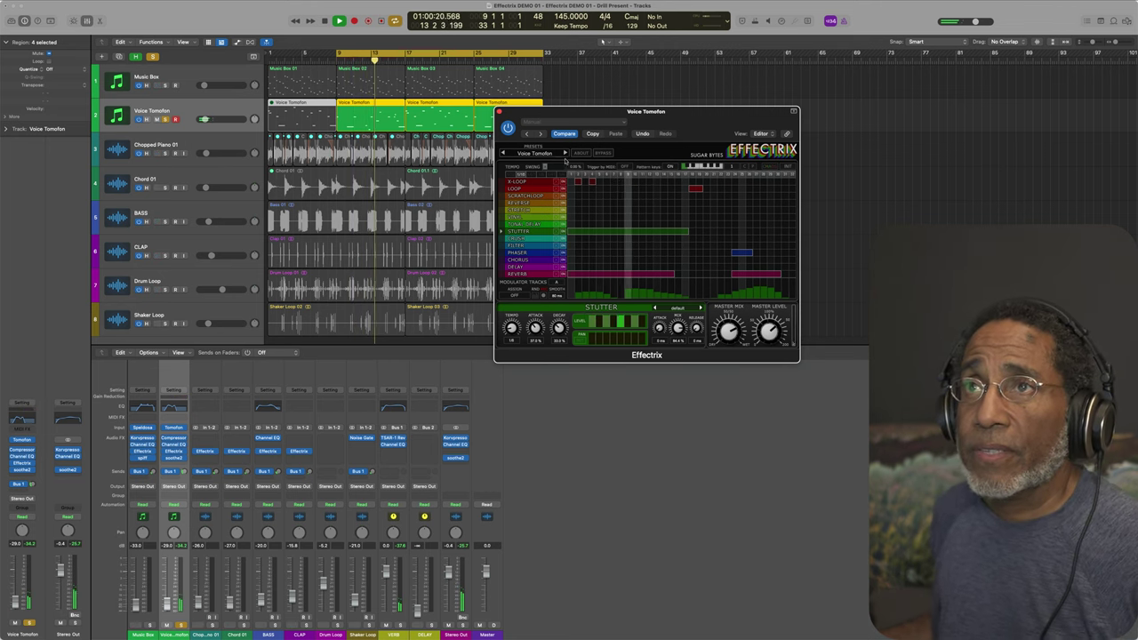
key(space)
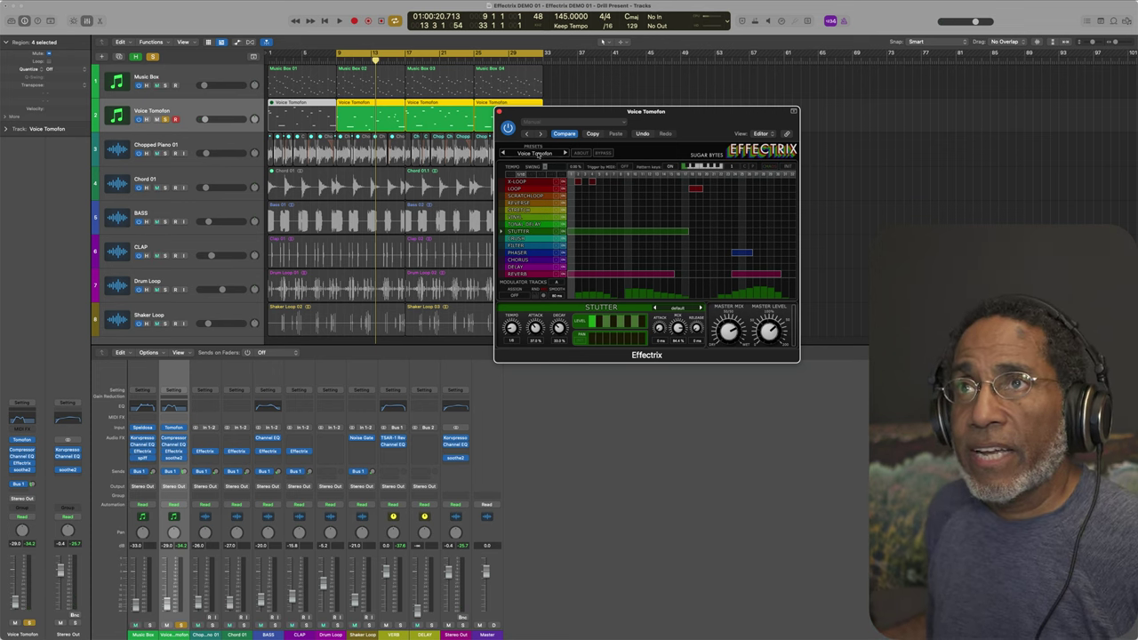
Reload the saved Voice Tomofon preset by switching to the Music Box preset and back.
click(503, 152)
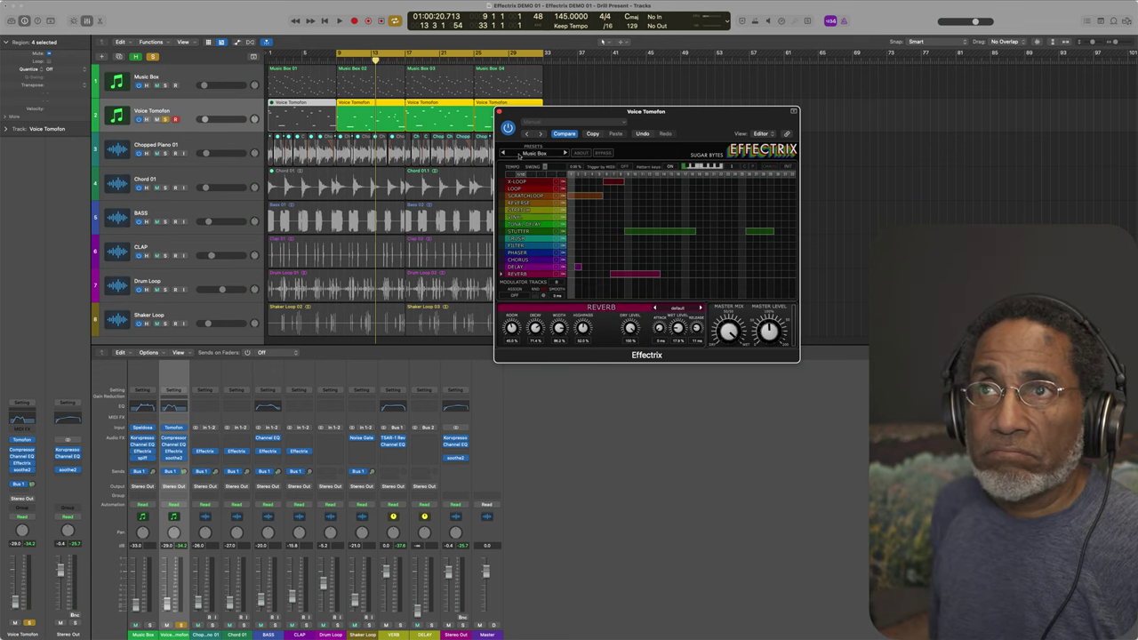
click(563, 153)
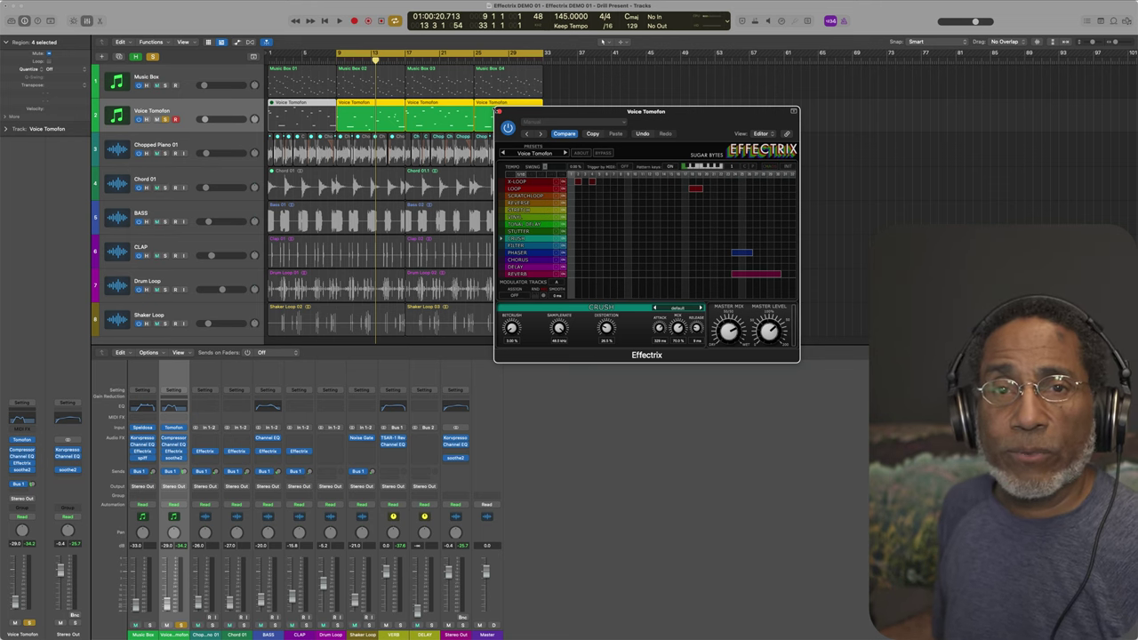
Close the Voice Tomofon effect window and play the soloed Chopped Piano 01 track with the cycle range starting at bar 17.
click(498, 112)
click(196, 452)
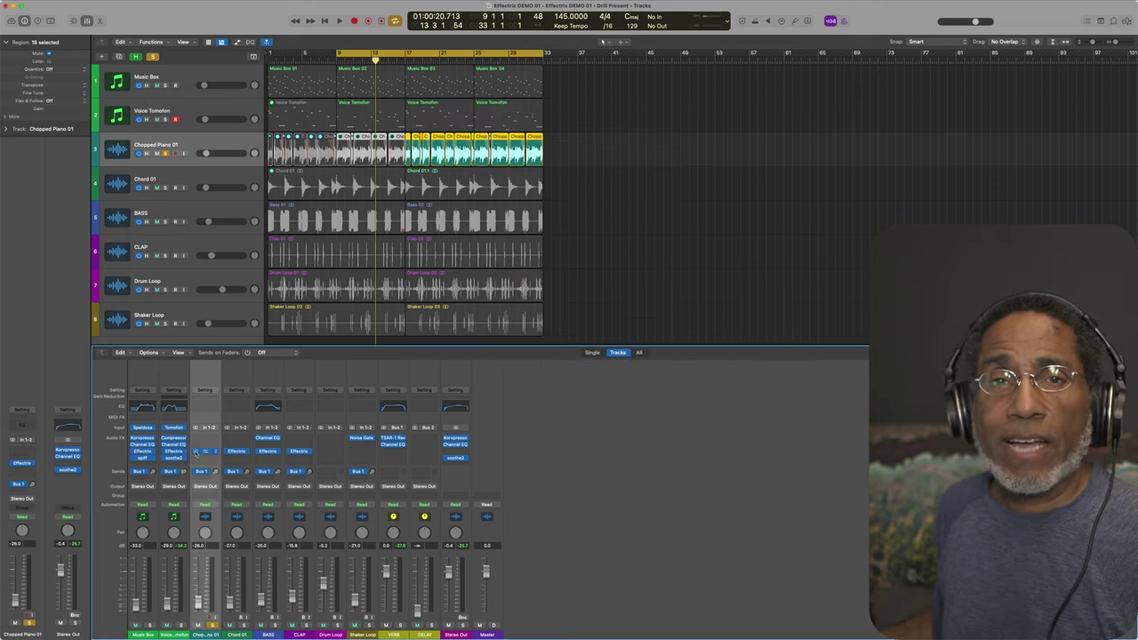
key(space)
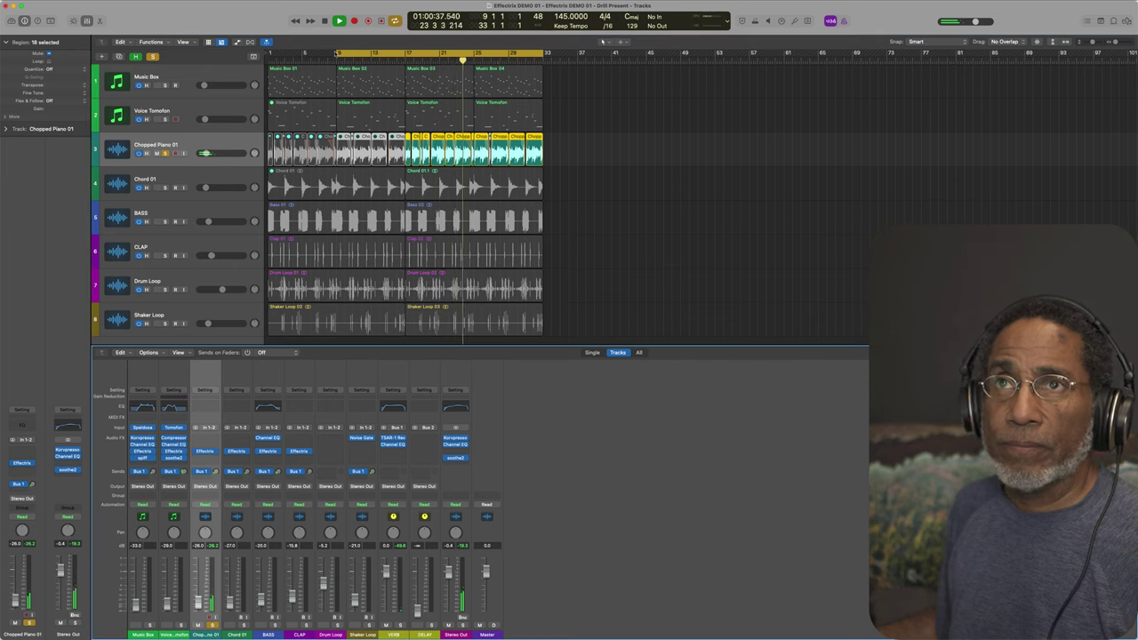
drag(337, 53, 409, 58)
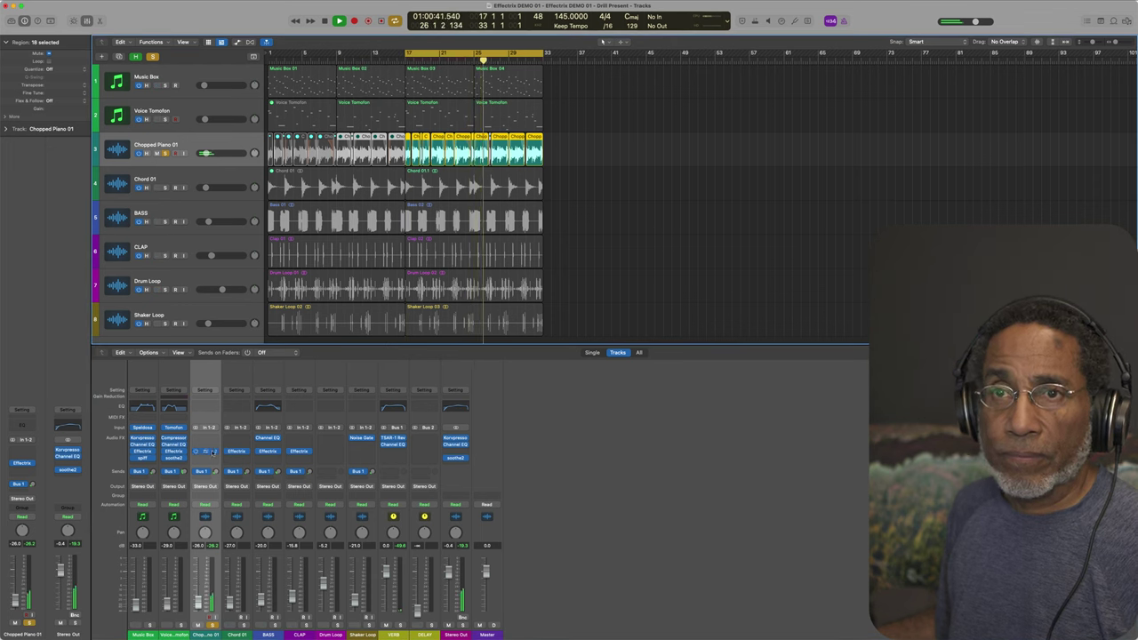
Open Effectrix on the Chopped Piano 01 track and audition its preset pattern of X-Loop, Filter, Delay and Reverb blocks.
click(204, 451)
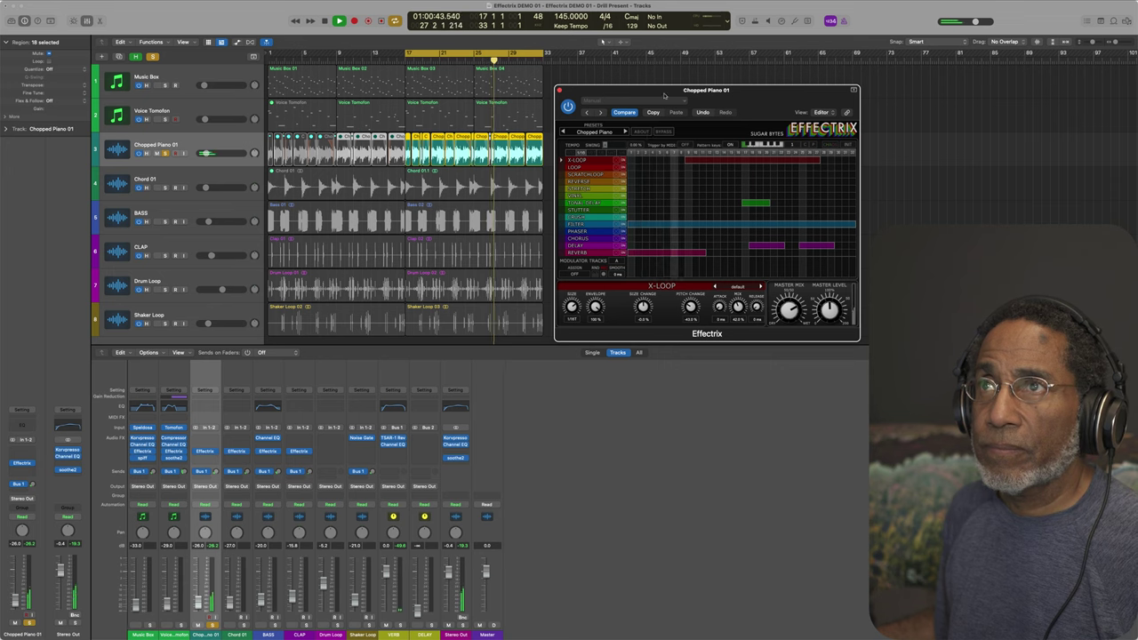
drag(664, 96, 606, 138)
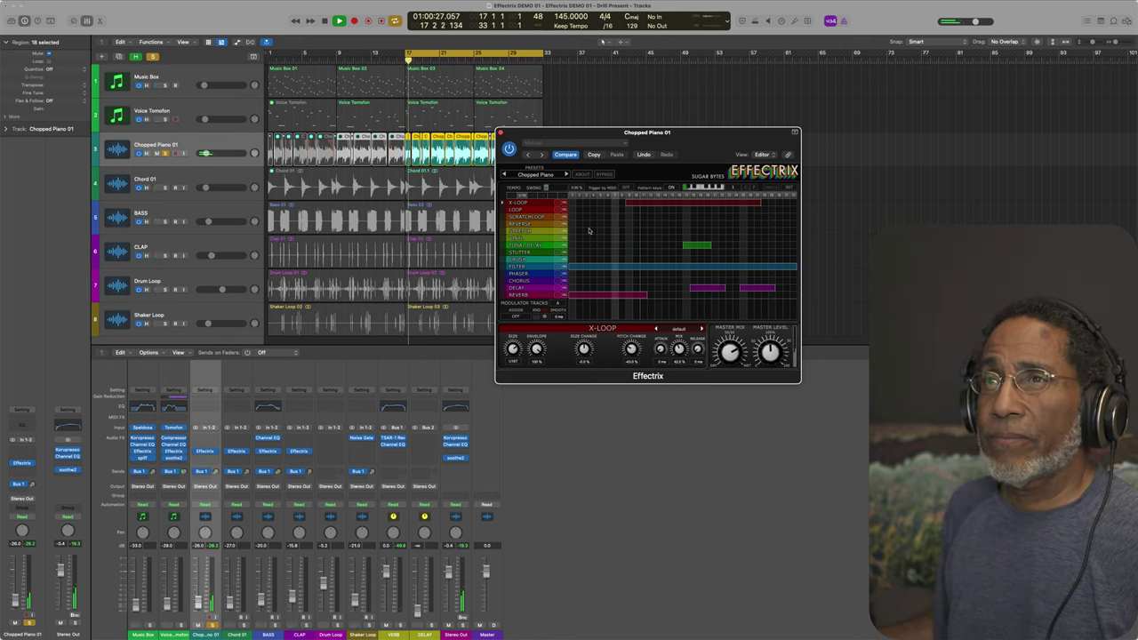
key(space)
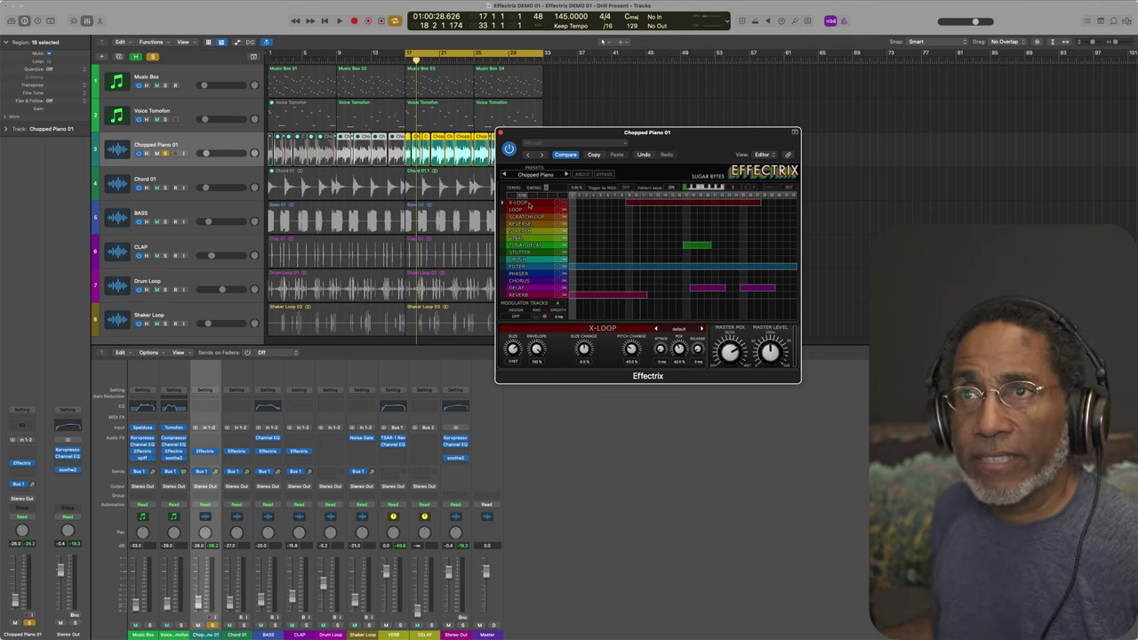
key(space)
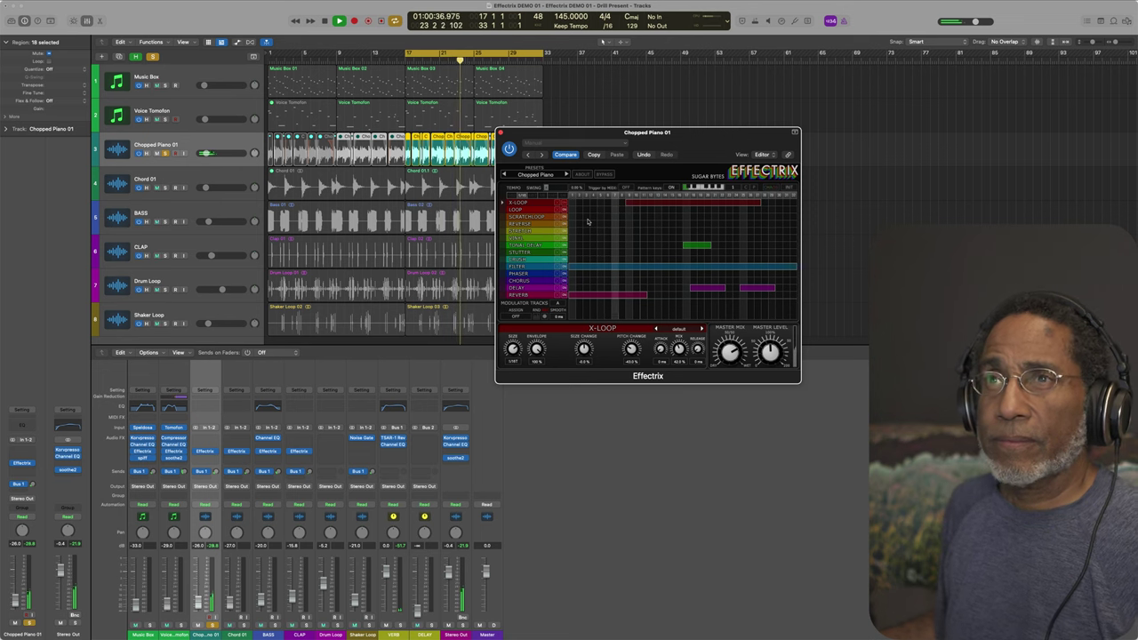
key(space)
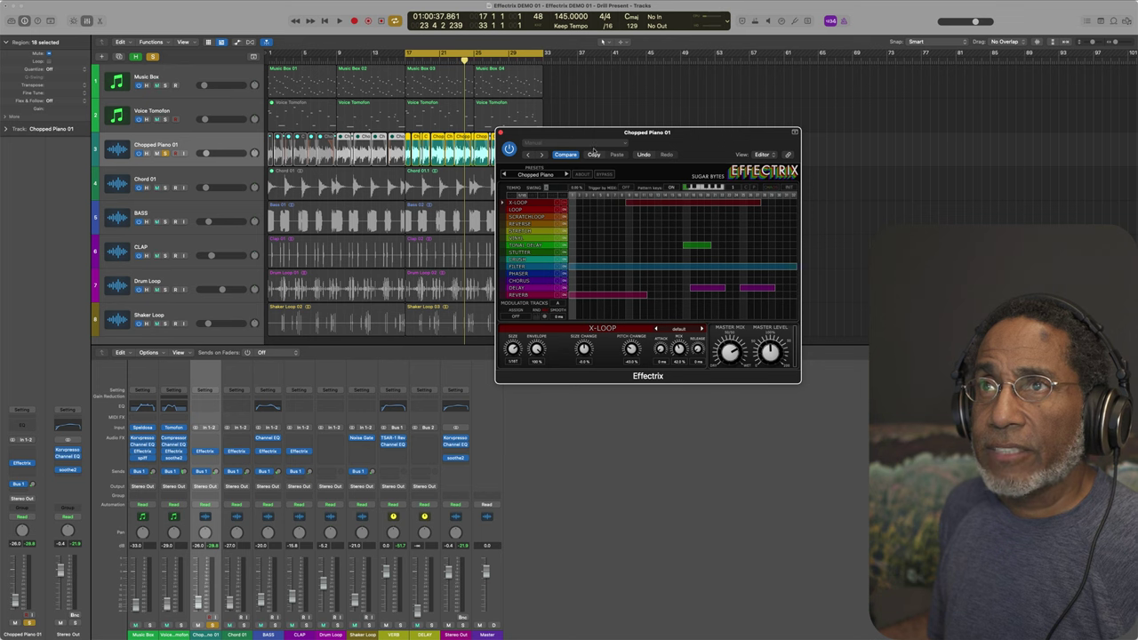
Randomize the Chopped Piano effect pattern and audition the new sequence.
drag(593, 138, 664, 145)
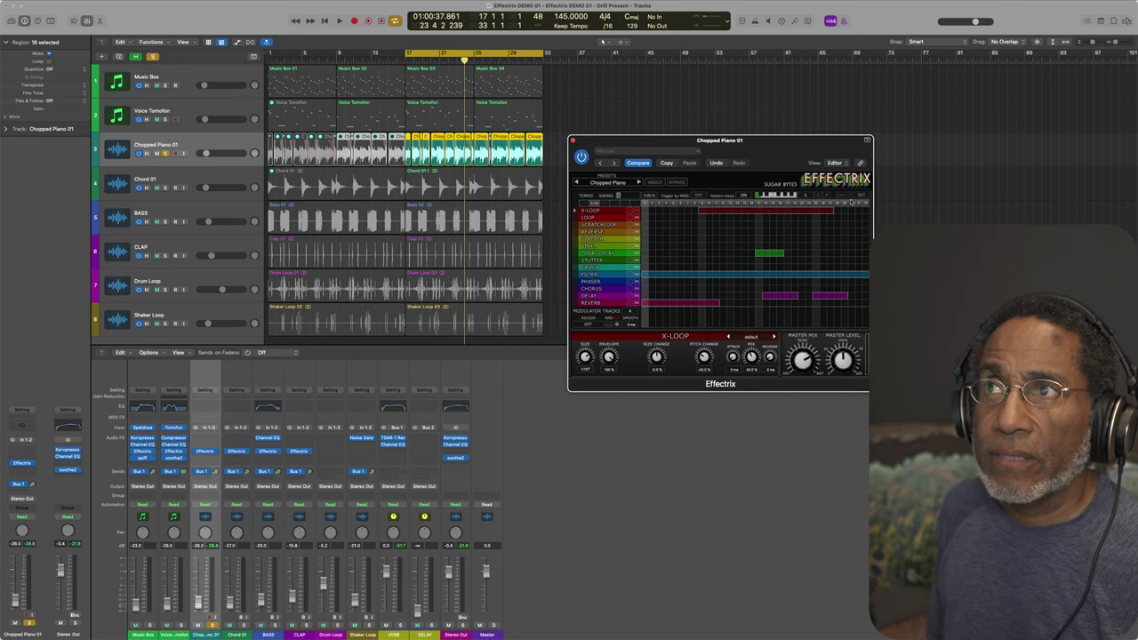
click(844, 196)
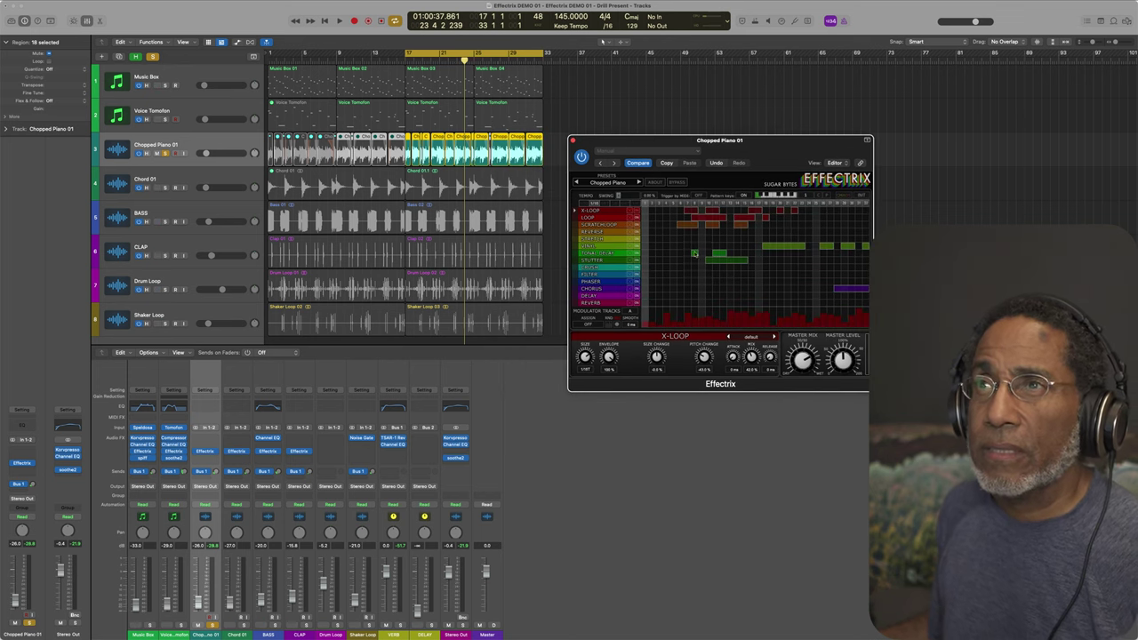
key(space)
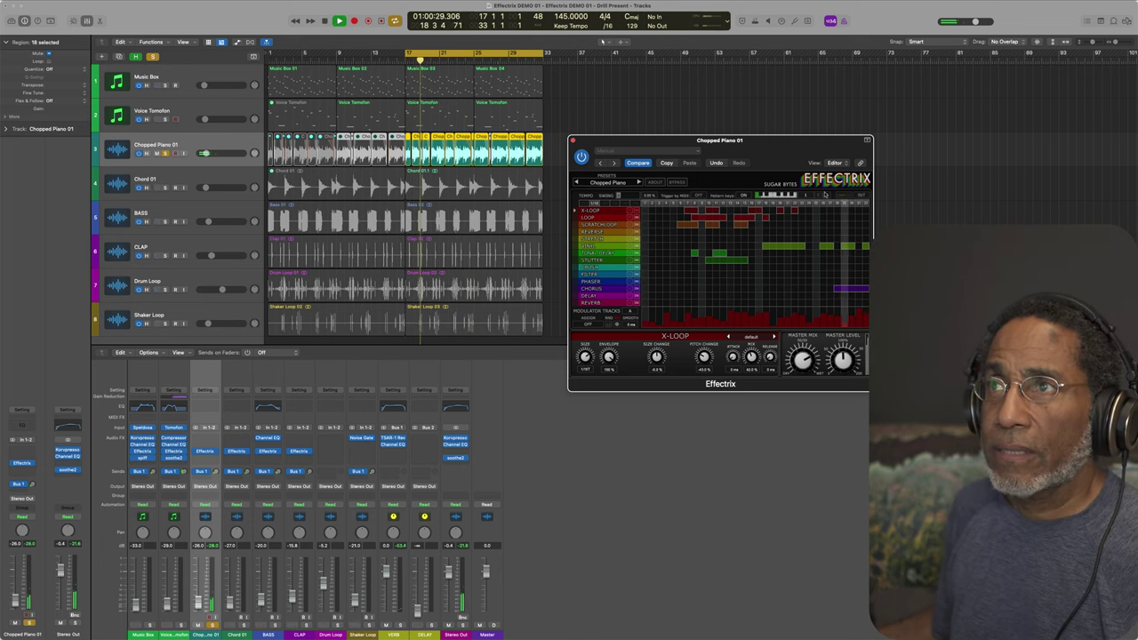
key(space)
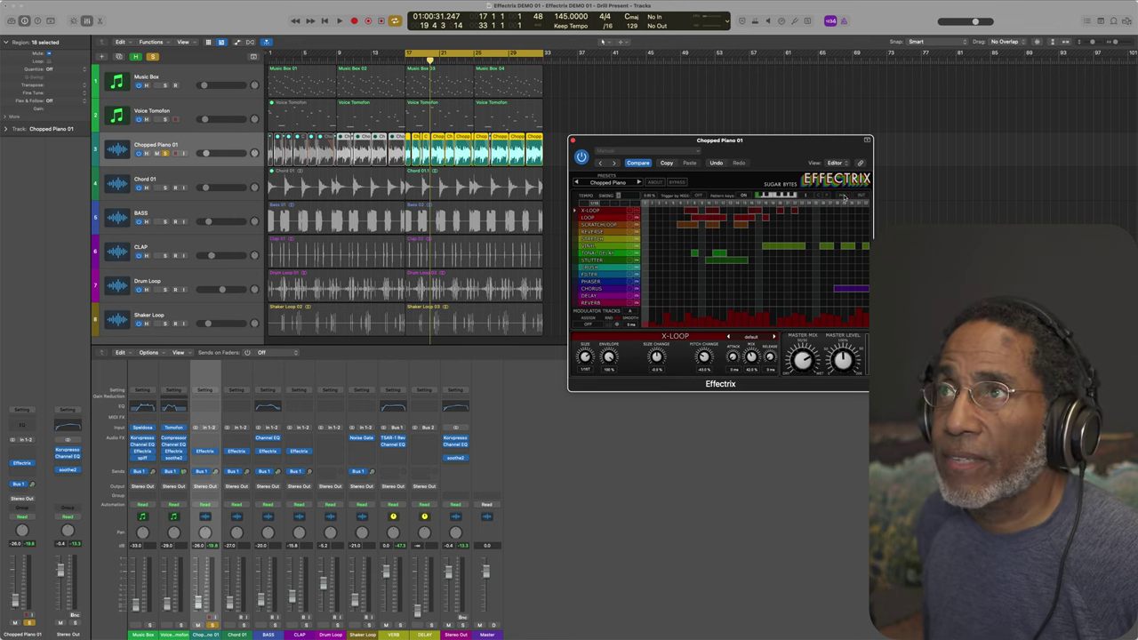
Generate another random pattern for the Chopped Piano and audition it with the Master Mix lowered.
key(space)
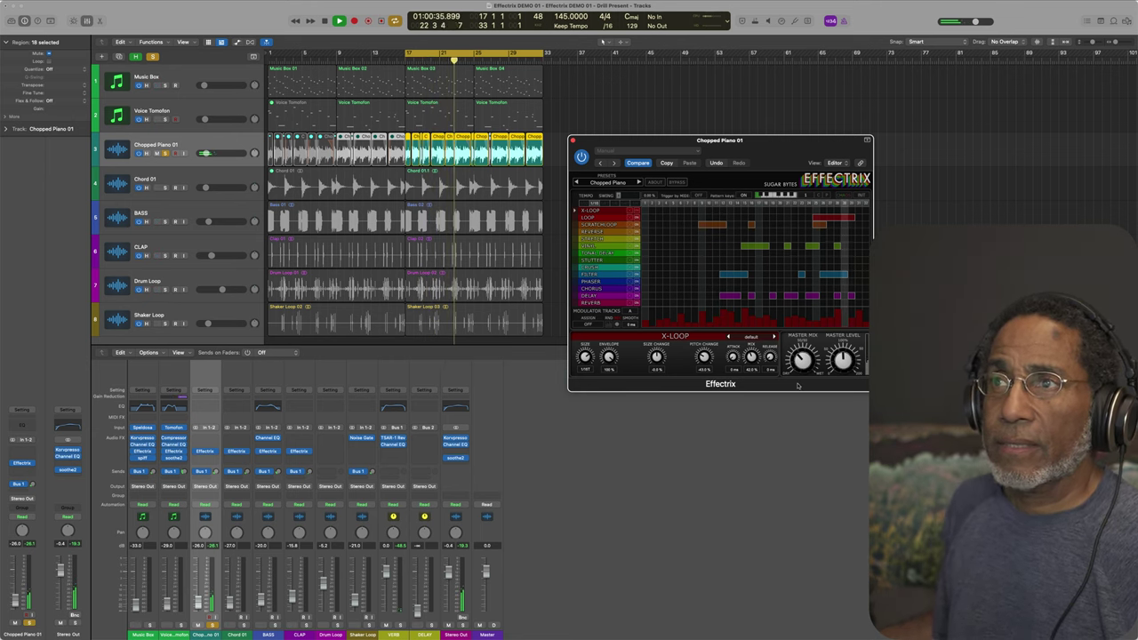
key(space)
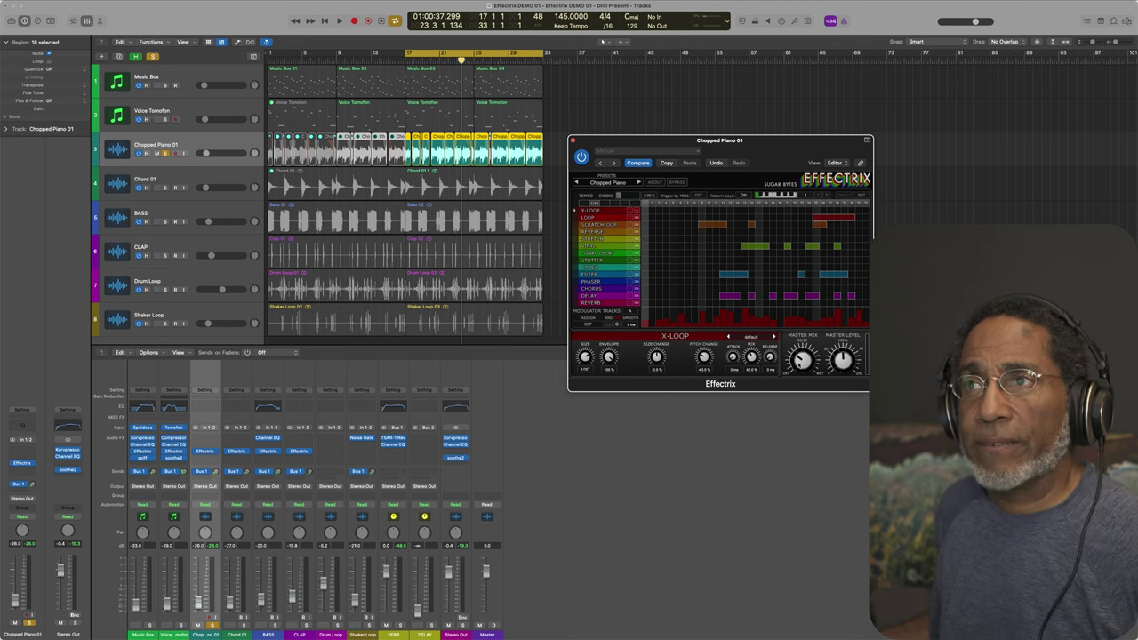
key(space)
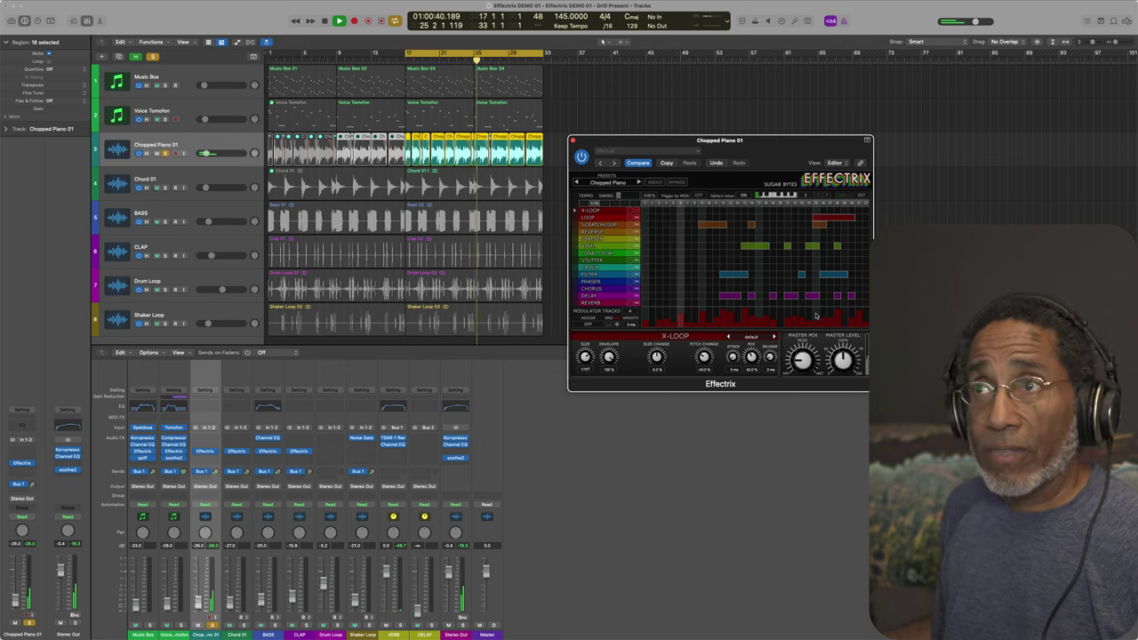
key(space)
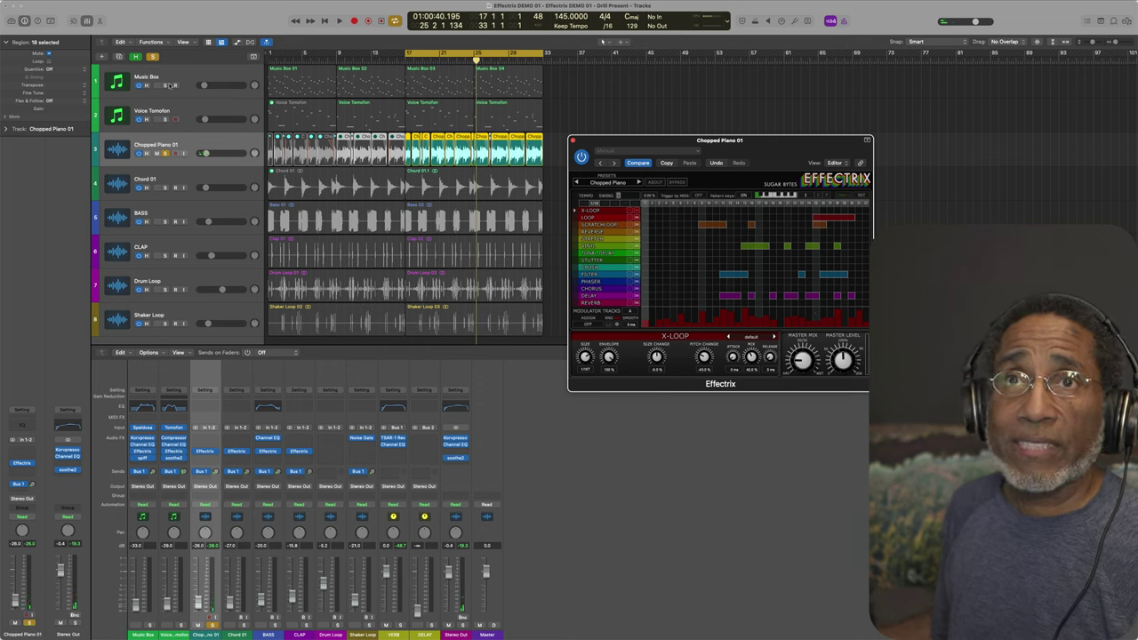
Solo the Music Box, Voice Tomofon and Chord 01 tracks along with the Chopped Piano and audition them together.
drag(165, 86, 168, 118)
click(194, 163)
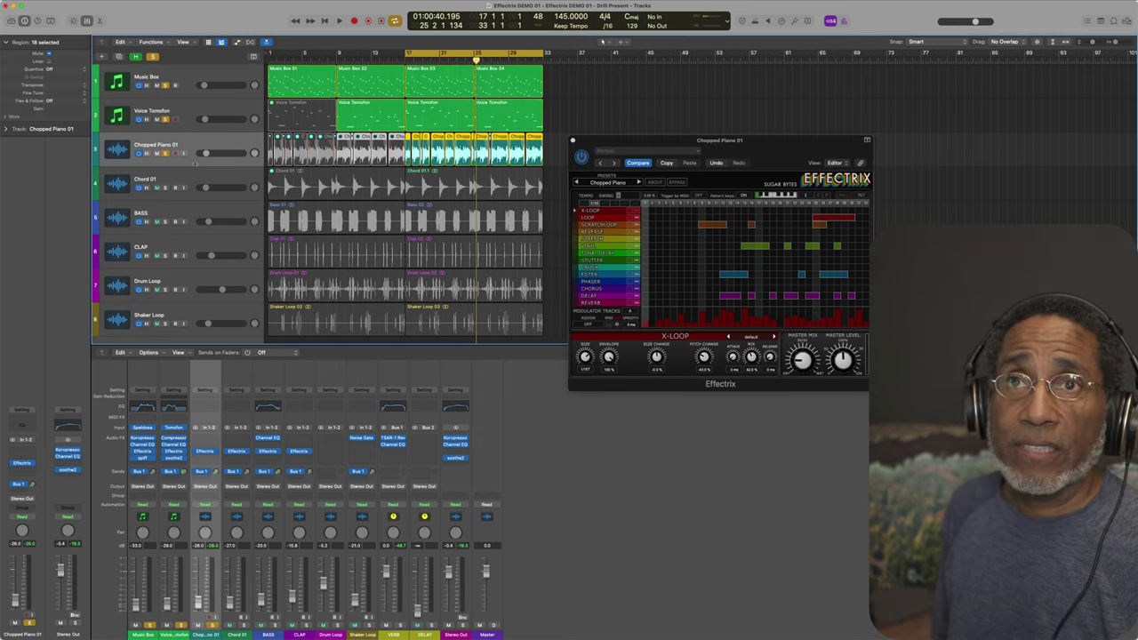
click(165, 189)
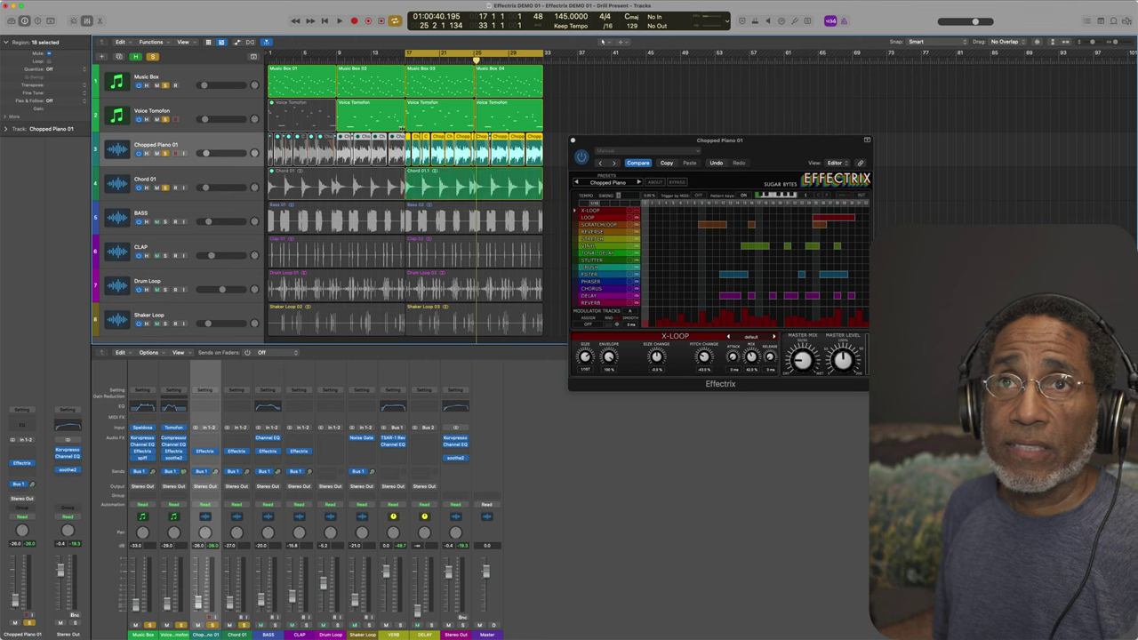
key(space)
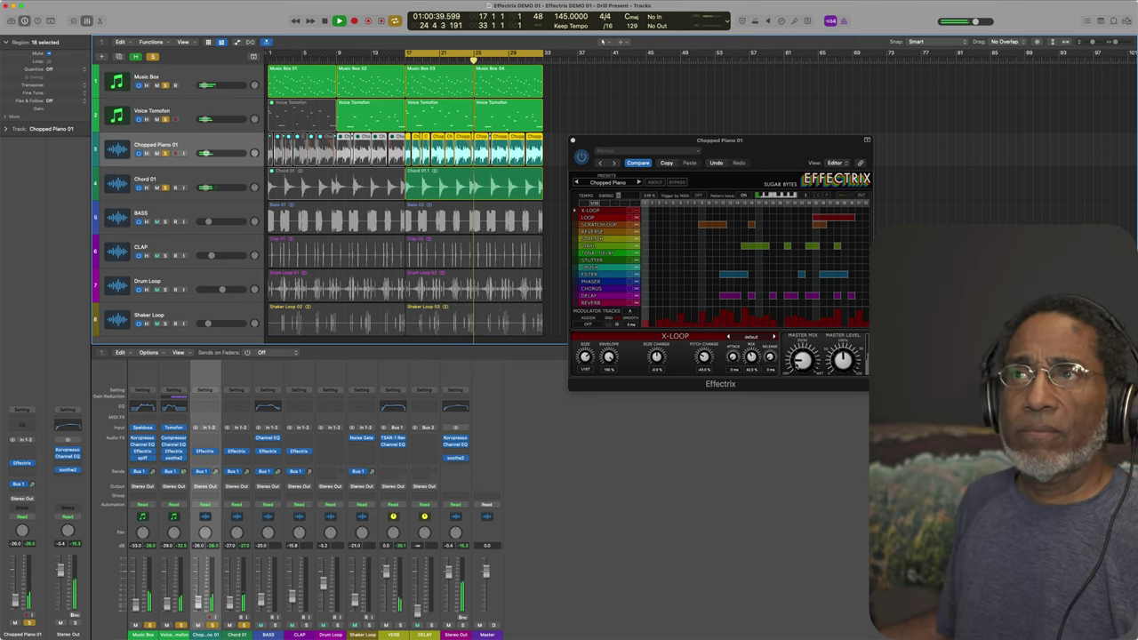
key(space)
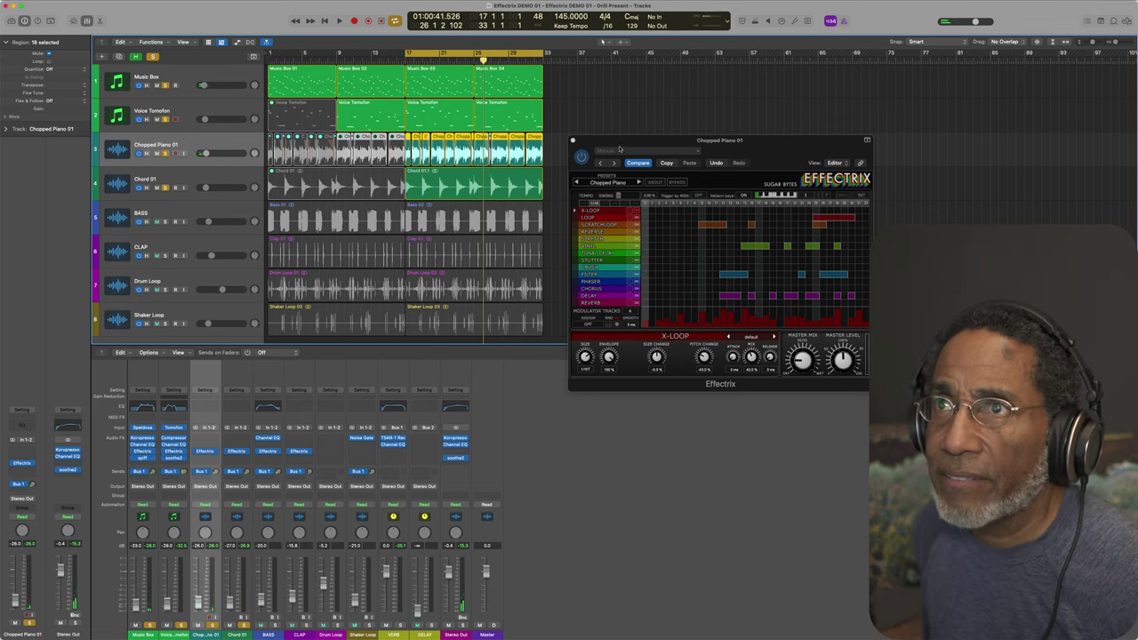
Save the randomized pattern as the preset Chopped Piano 02 and audition the full mix with all tracks unsoloed.
click(622, 184)
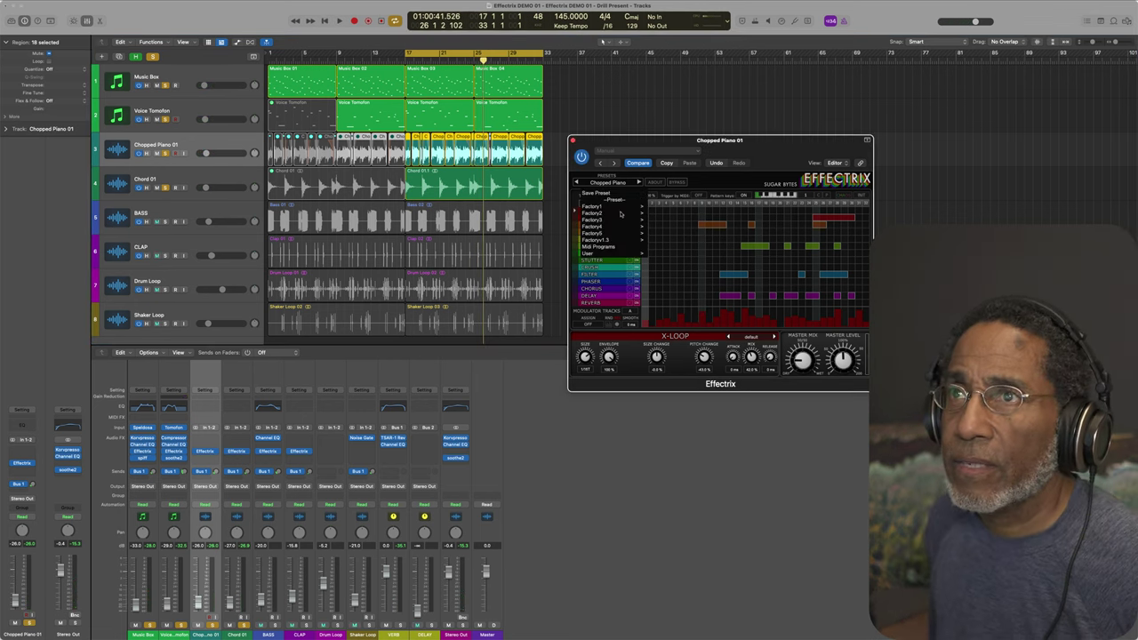
mouse_move(593, 226)
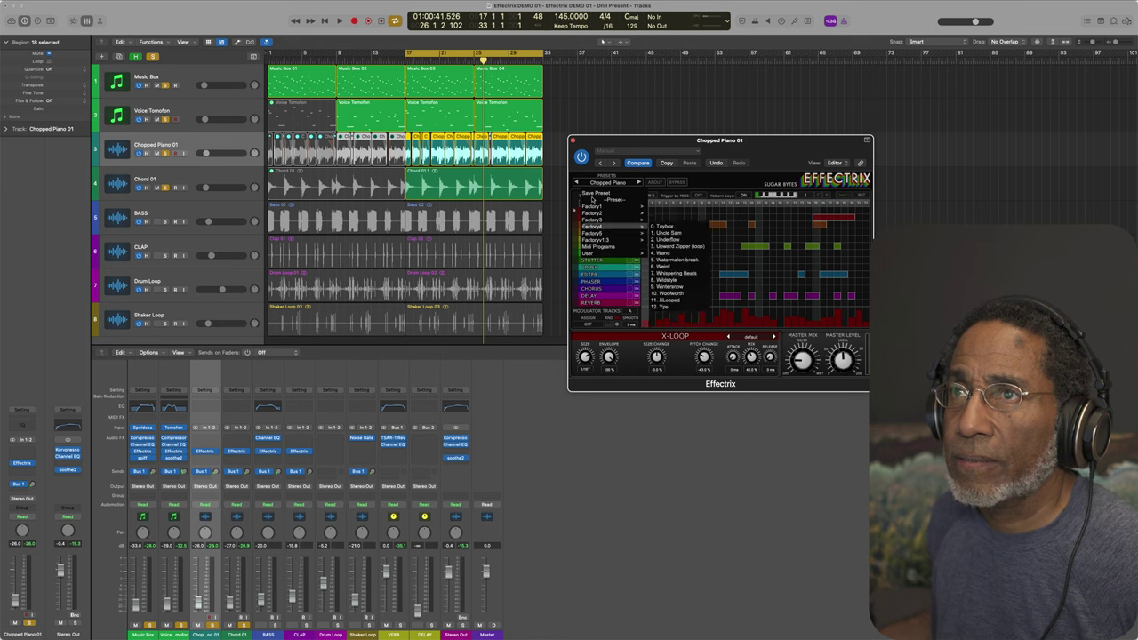
click(597, 193)
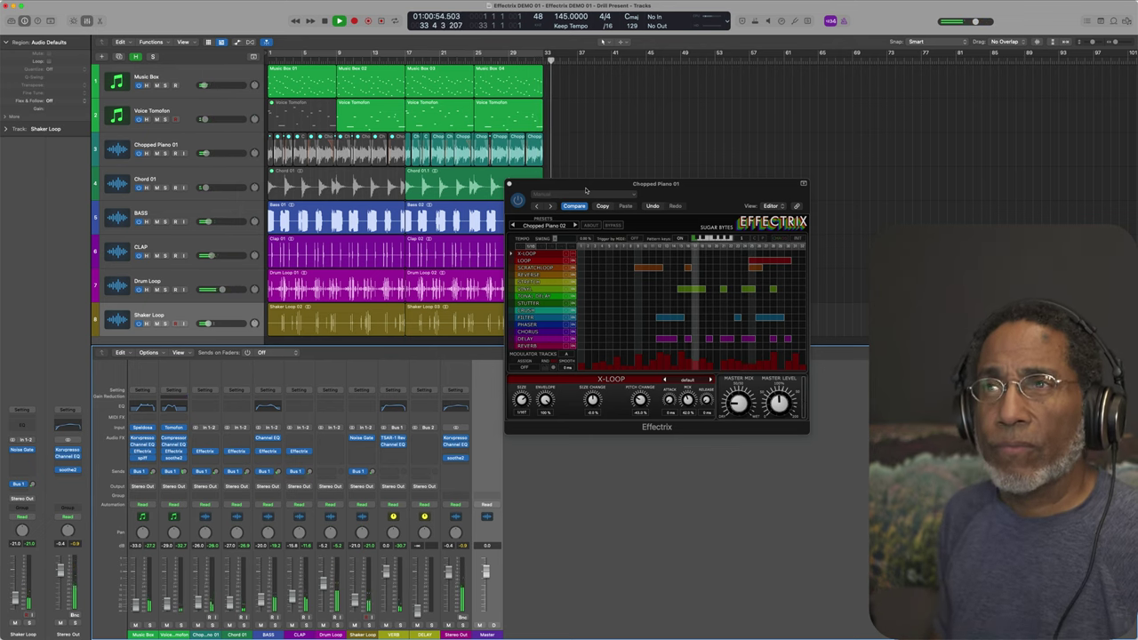
key(space)
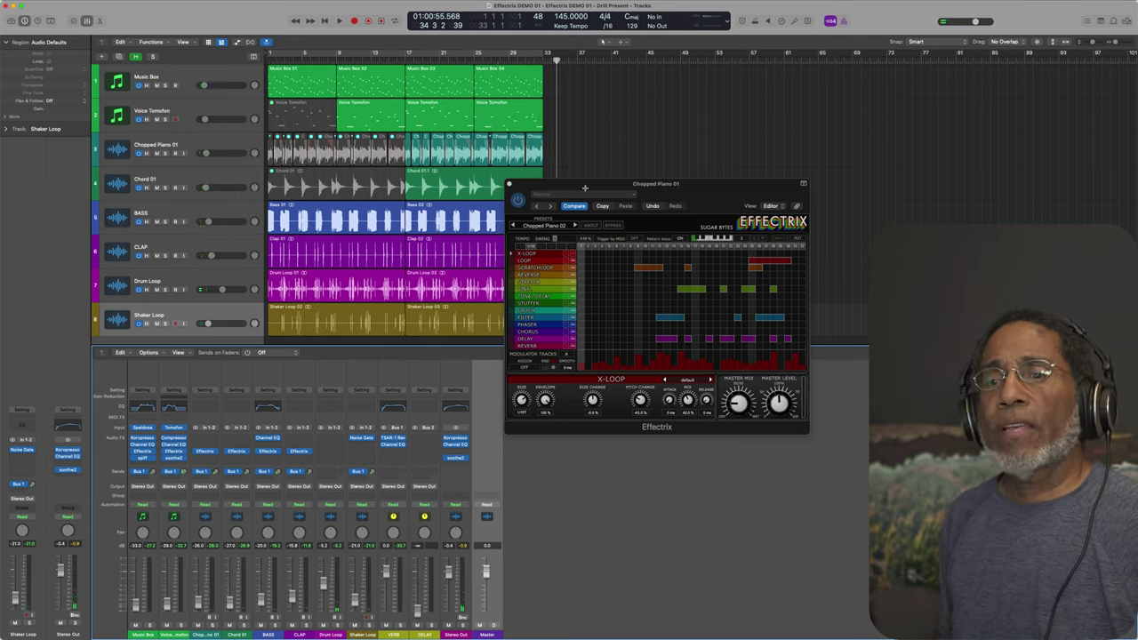